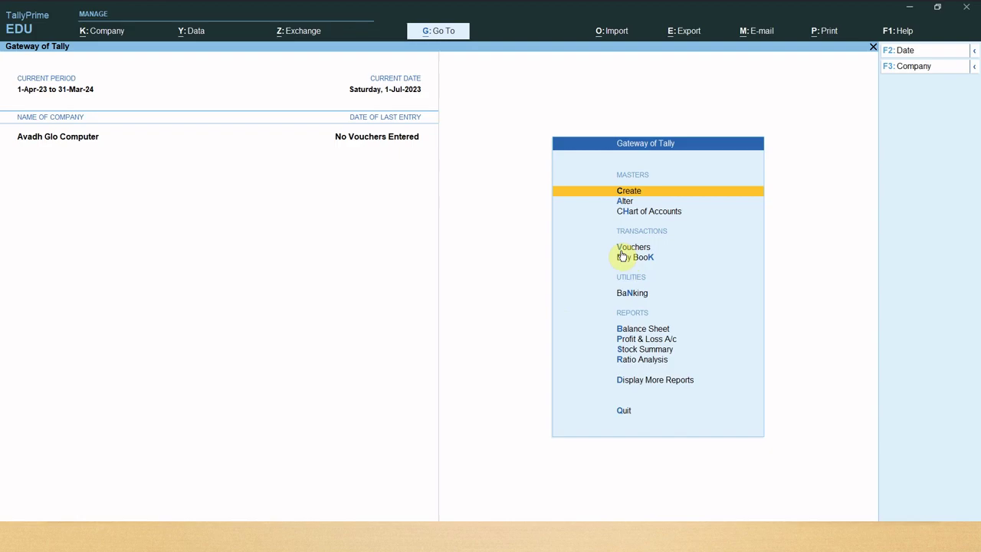
# Open accounting voucher creation from the Gateway of Tally.
pyautogui.press('Down')
pyautogui.press('Down')
pyautogui.press('Down')
pyautogui.press('Down')
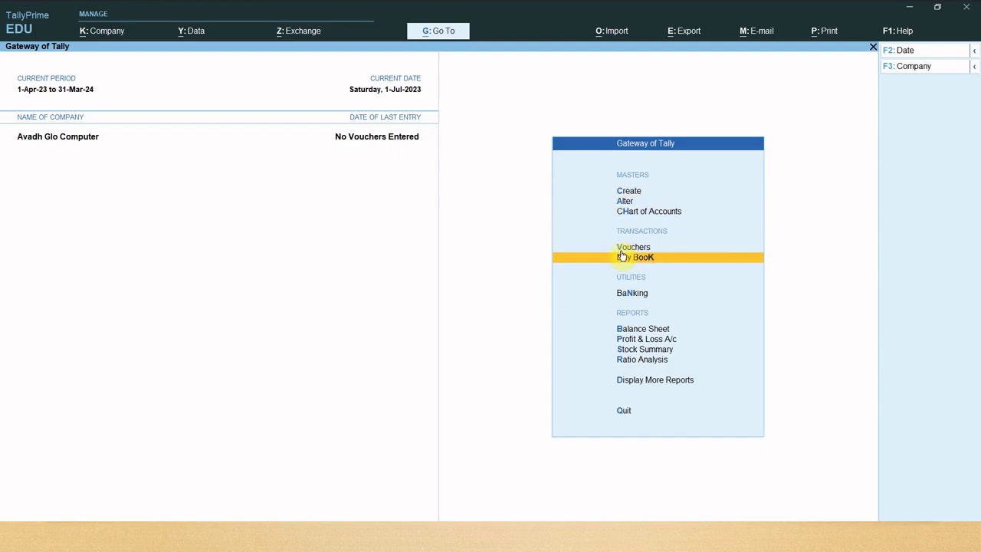
pyautogui.press('Up')
pyautogui.press('Return')
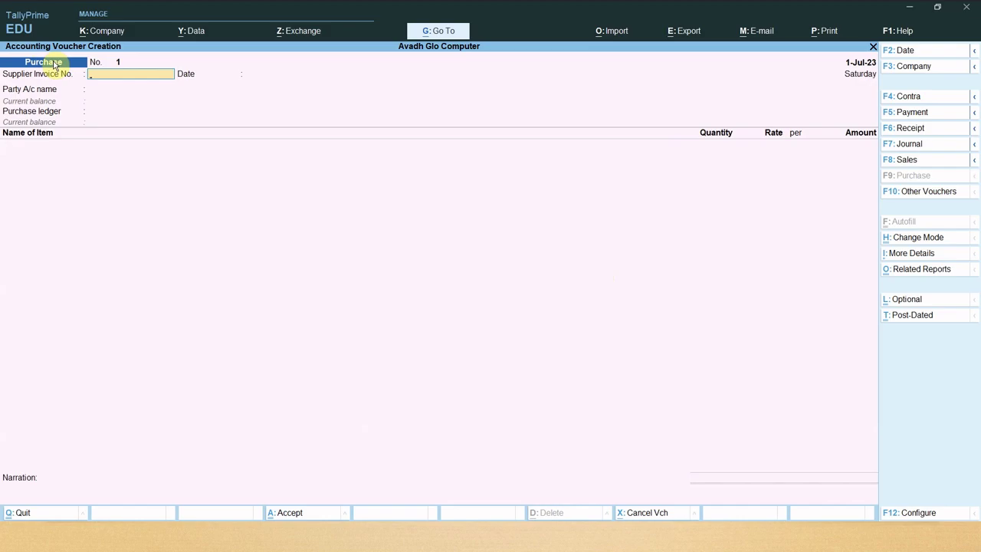
# Look through the blank Sales, Payment, Receipt, Journal and Contra voucher screens.
pyautogui.press('F8')
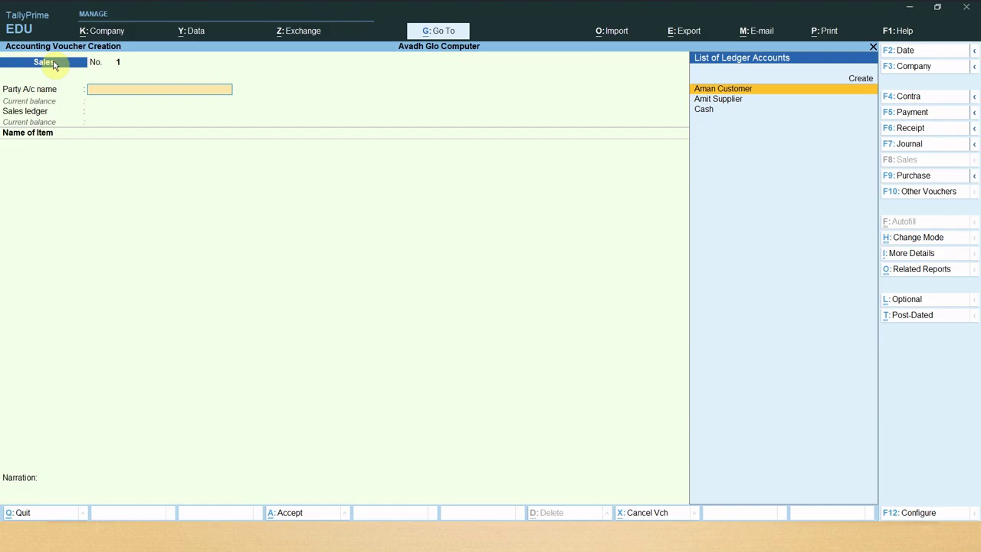
pyautogui.press('F5')
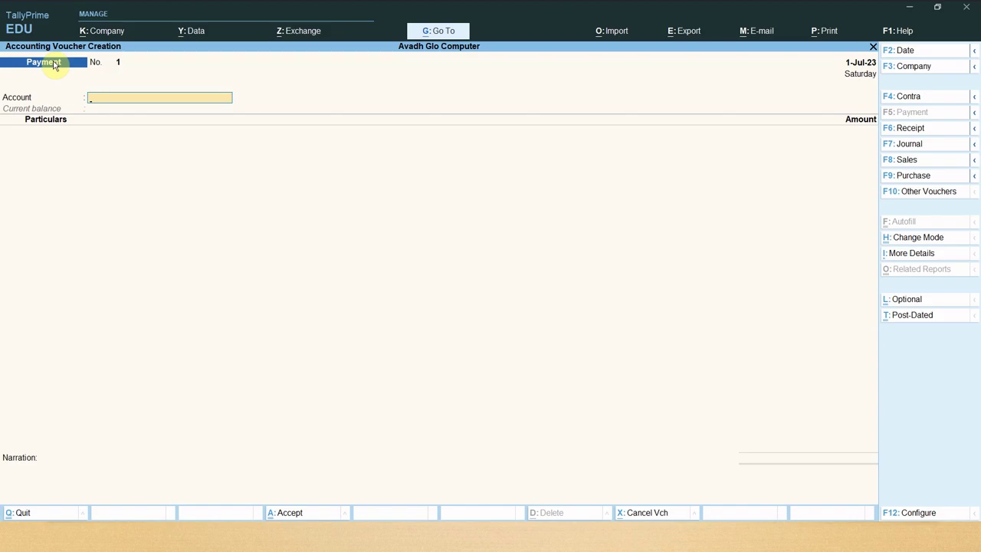
pyautogui.press('F6')
pyautogui.press('F7')
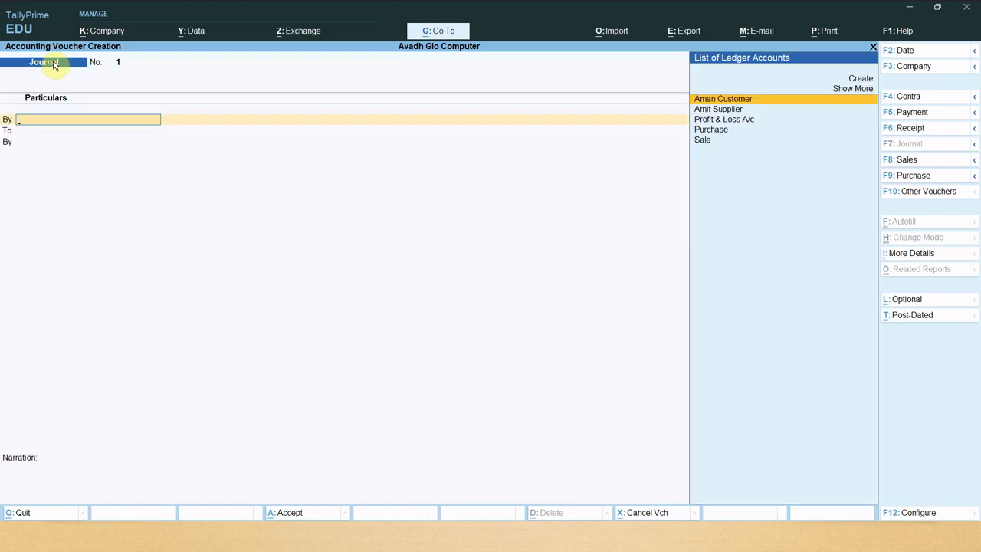
pyautogui.press('F4')
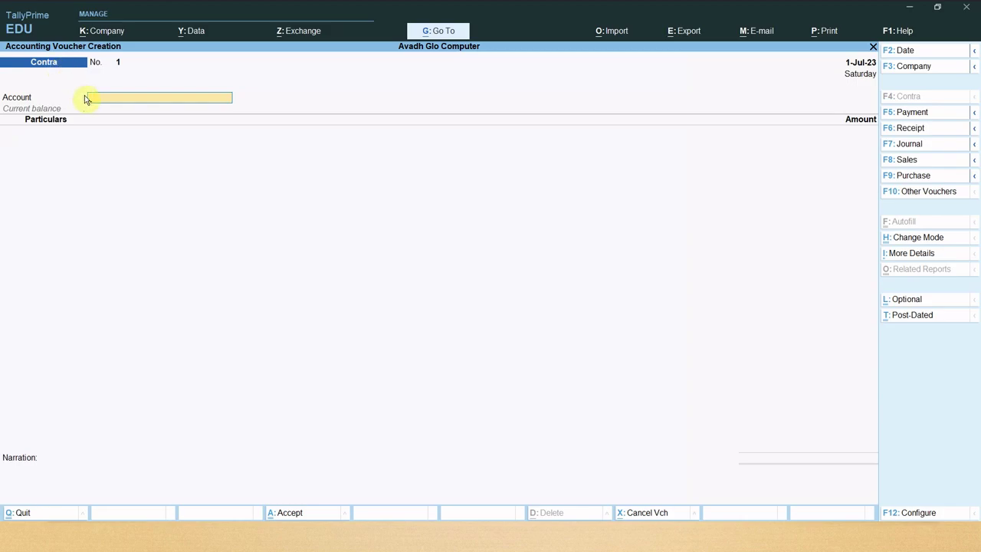
pyautogui.click(919, 115)
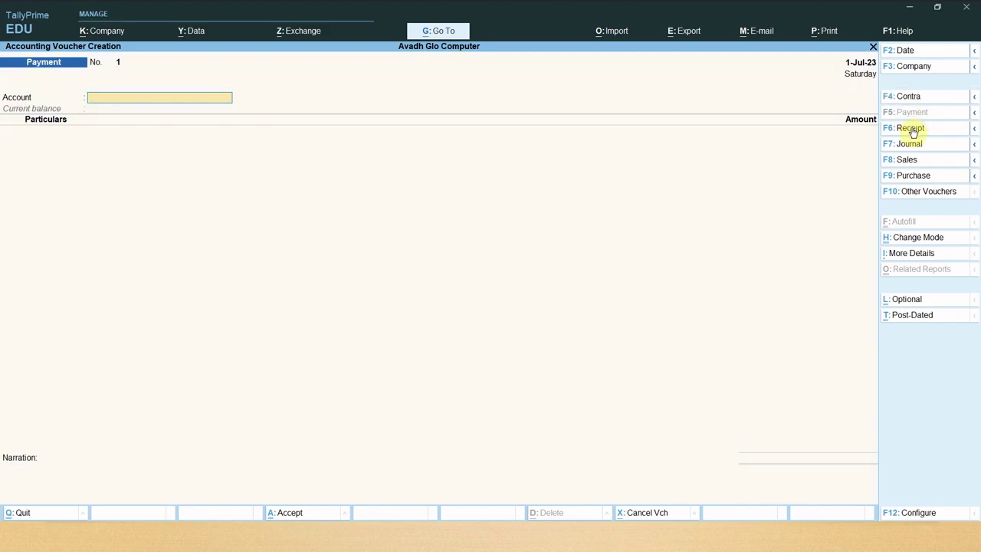
pyautogui.click(913, 131)
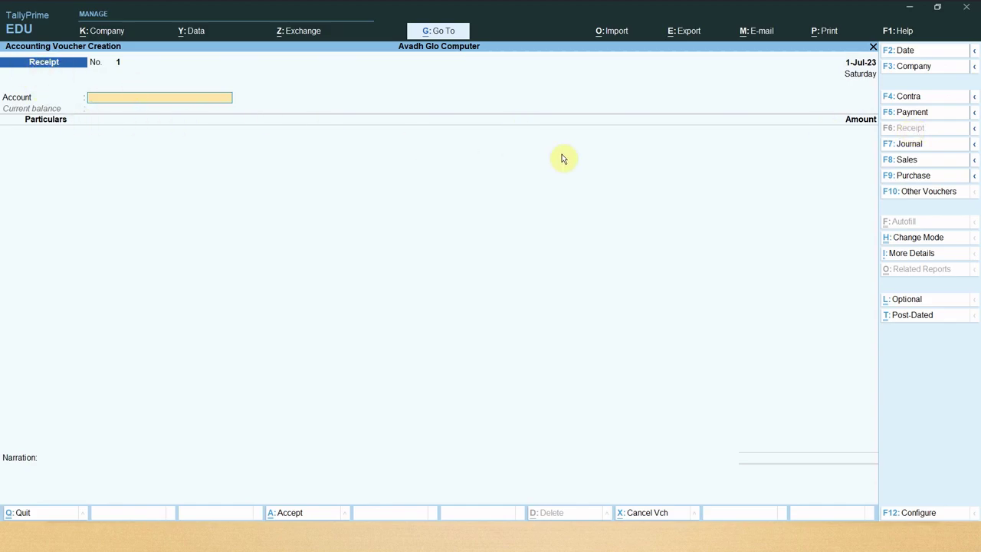
pyautogui.click(903, 162)
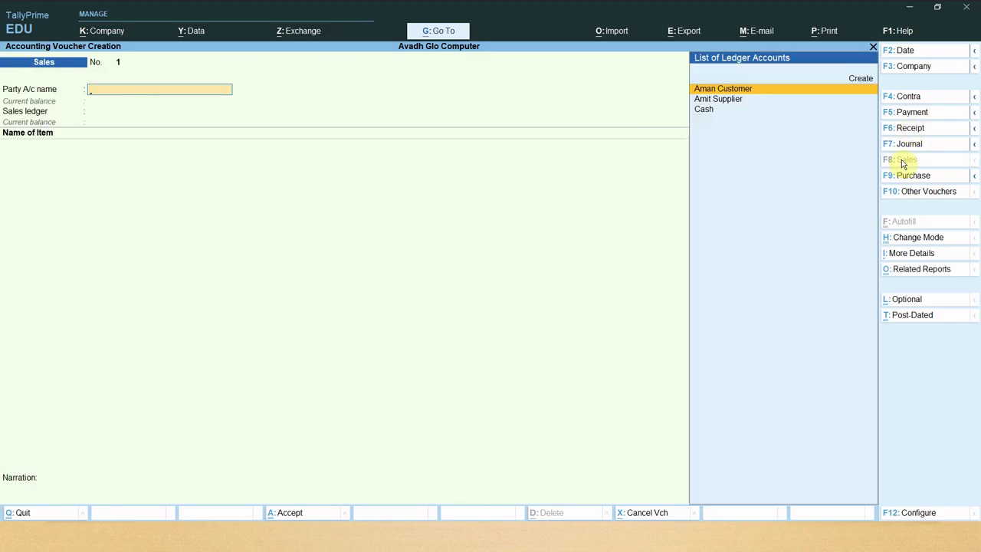
# Start a Purchase voucher, leave the supplier invoice number and date blank, and choose the supplier's ledger as the party account.
pyautogui.click(907, 177)
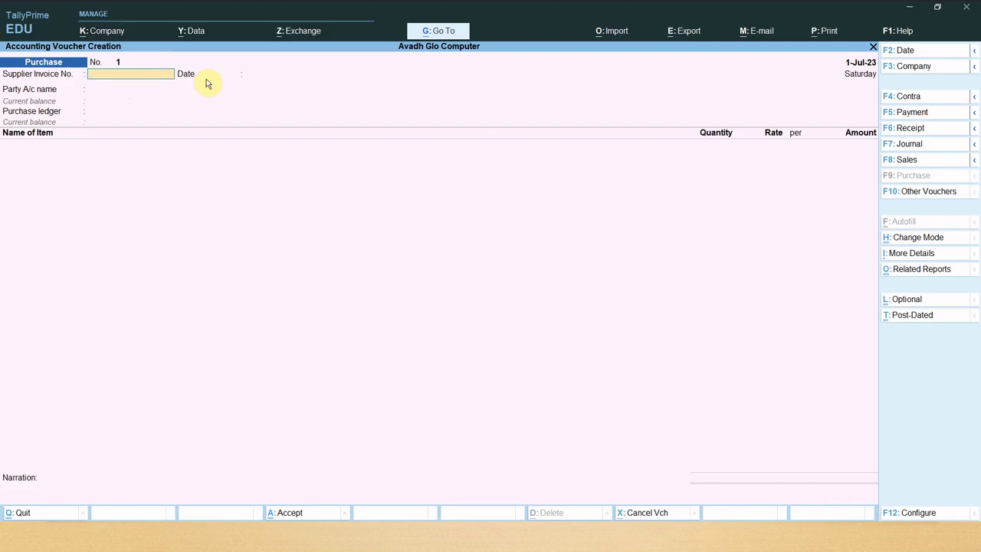
pyautogui.press('Return')
pyautogui.press('Return')
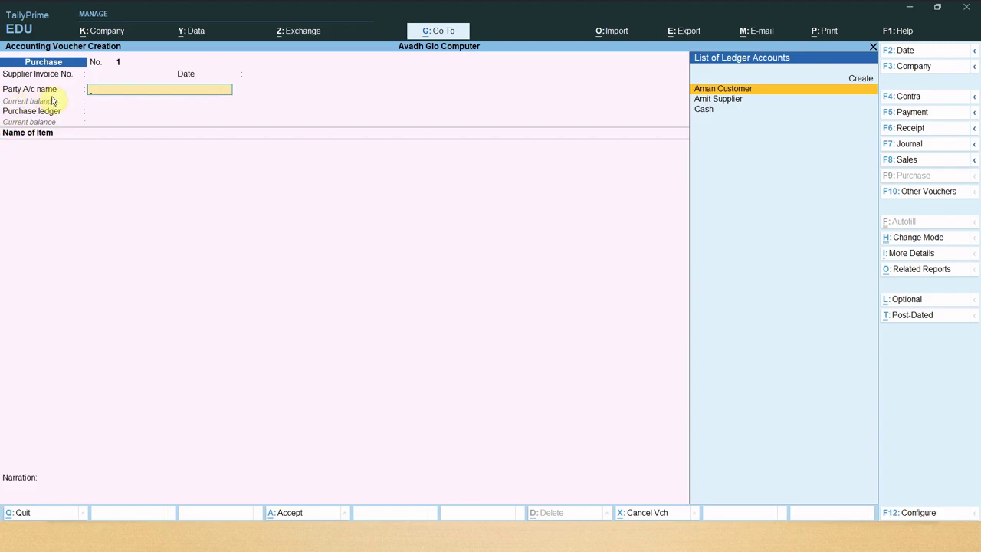
pyautogui.click(739, 102)
pyautogui.press('Return')
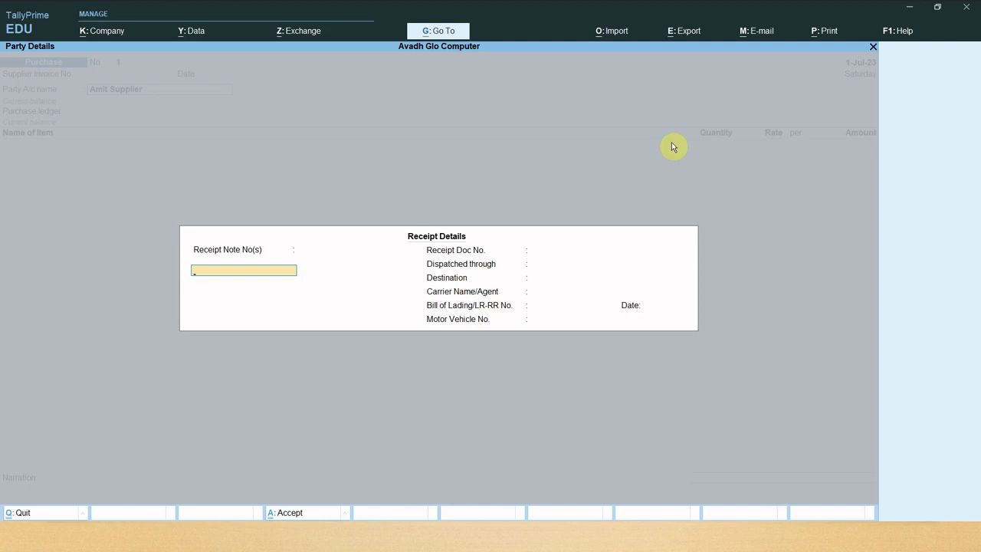
# Leave all receipt details of the purchase voucher blank and continue to the party details.
pyautogui.press('Return')
pyautogui.press('Return')
pyautogui.press('Return')
pyautogui.press('Return')
pyautogui.press('Return')
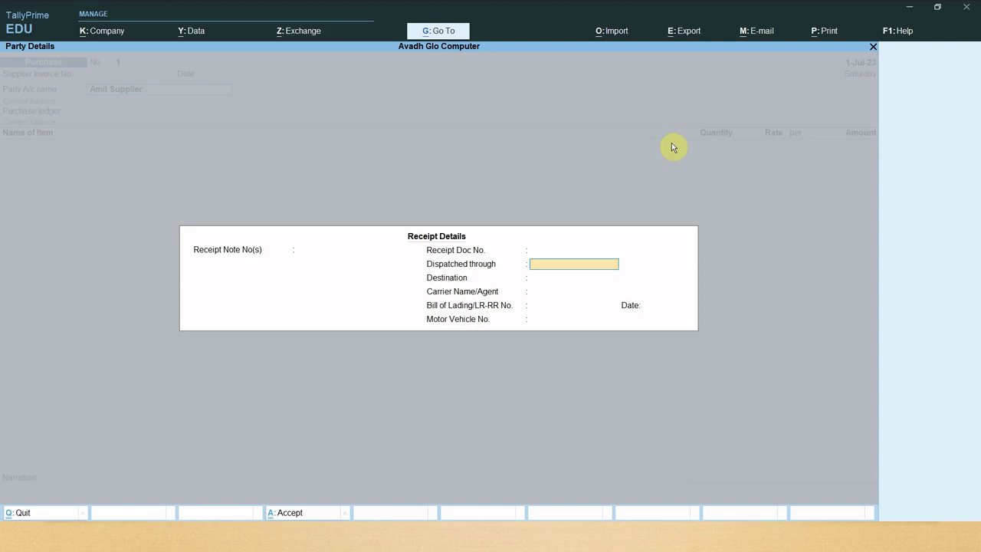
pyautogui.press('Return')
pyautogui.press('Return')
pyautogui.press('Return')
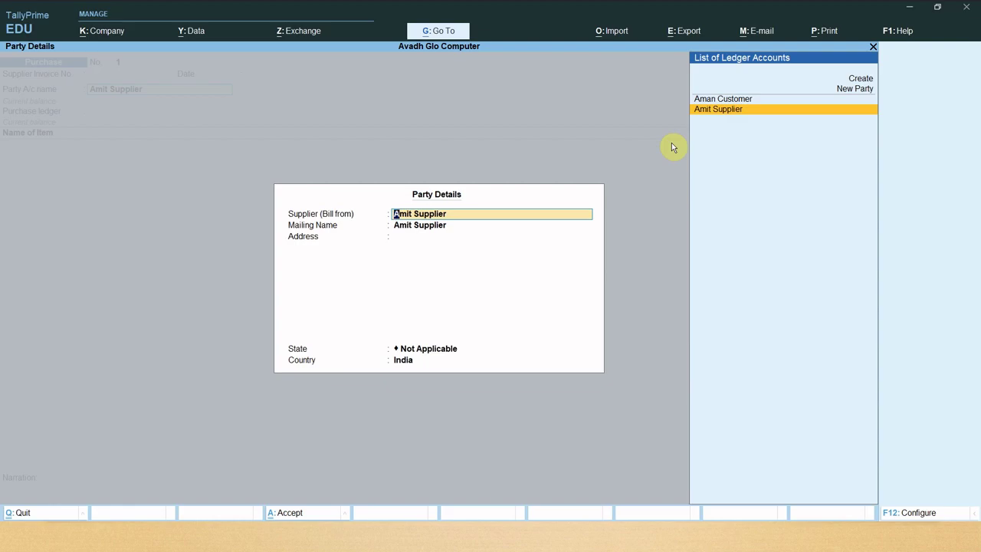
# Keep the supplier's default party details and choose Purchase as the purchase ledger.
pyautogui.press('Return')
pyautogui.press('Return')
pyautogui.press('Return')
pyautogui.press('Return')
pyautogui.press('Return')
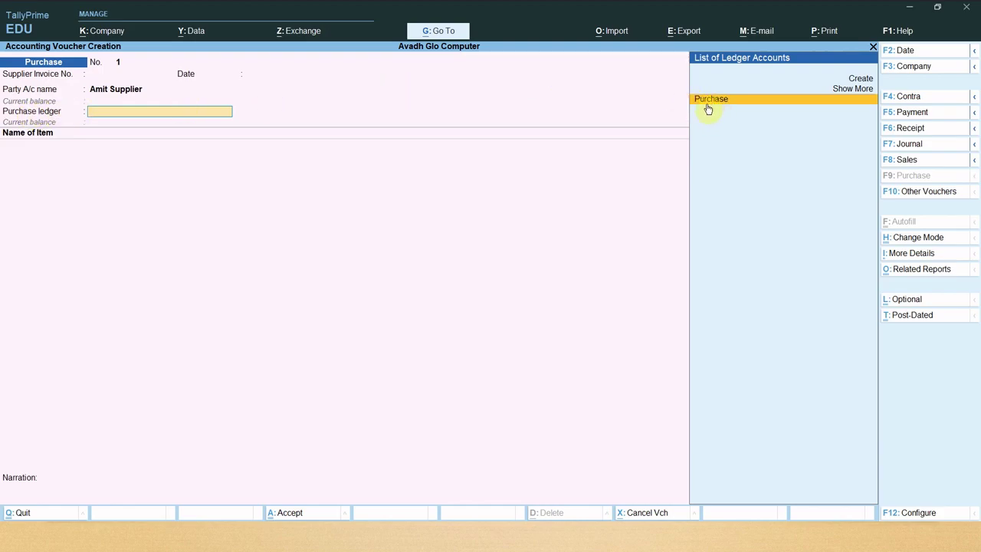
pyautogui.press('Return')
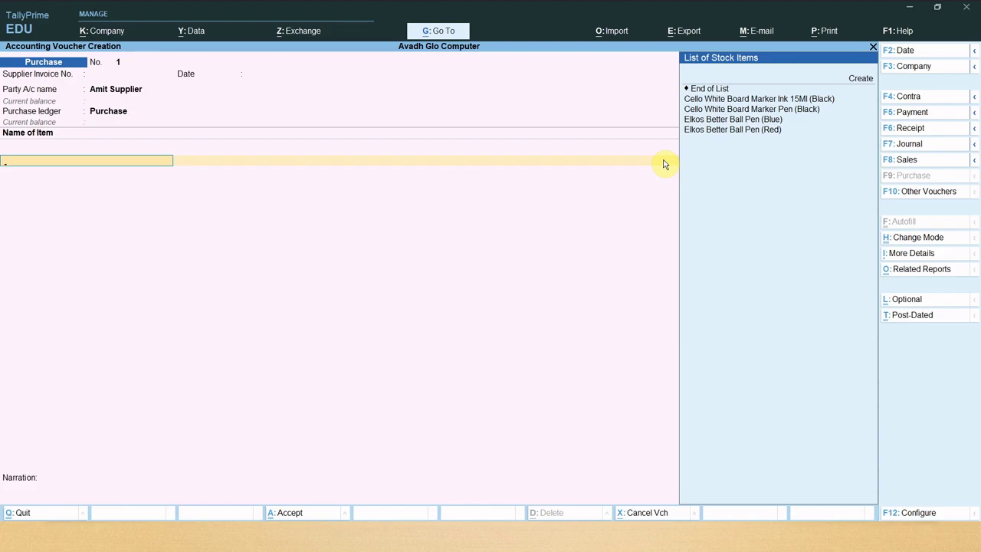
# Add 200 Pc of Cello White Board Marker Ink 15Ml (Black) at a rate of 35.00 per Pc.
pyautogui.press('Down')
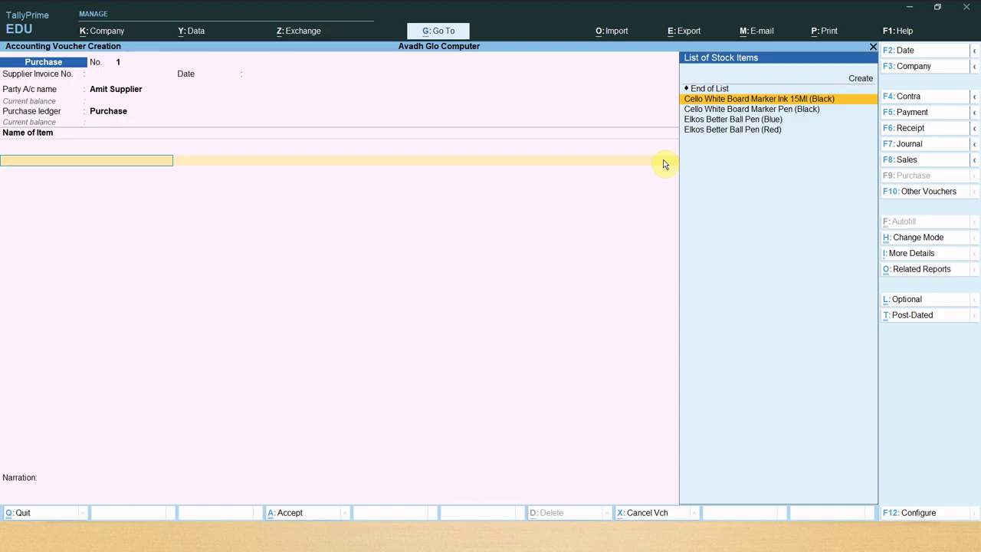
pyautogui.press('Return')
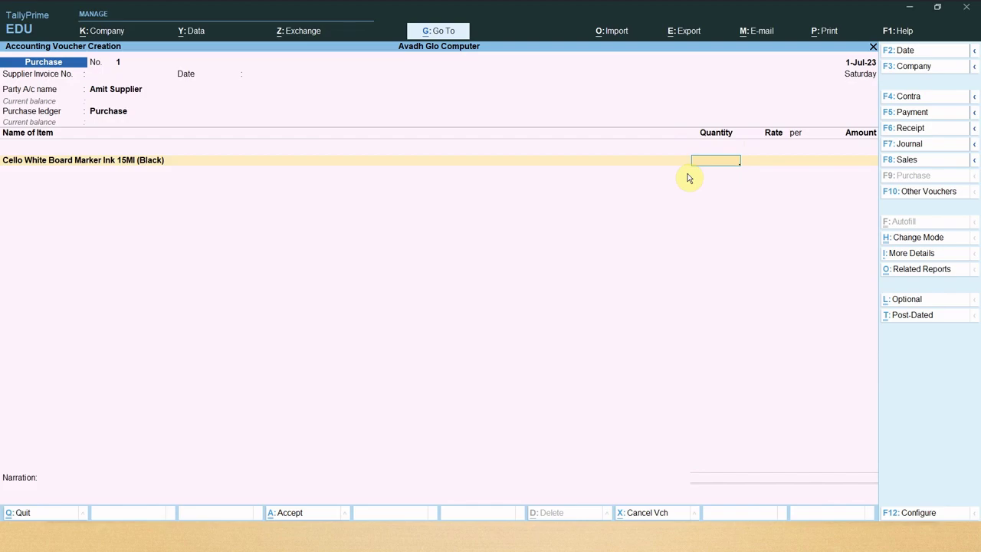
pyautogui.write('200')
pyautogui.press('Return')
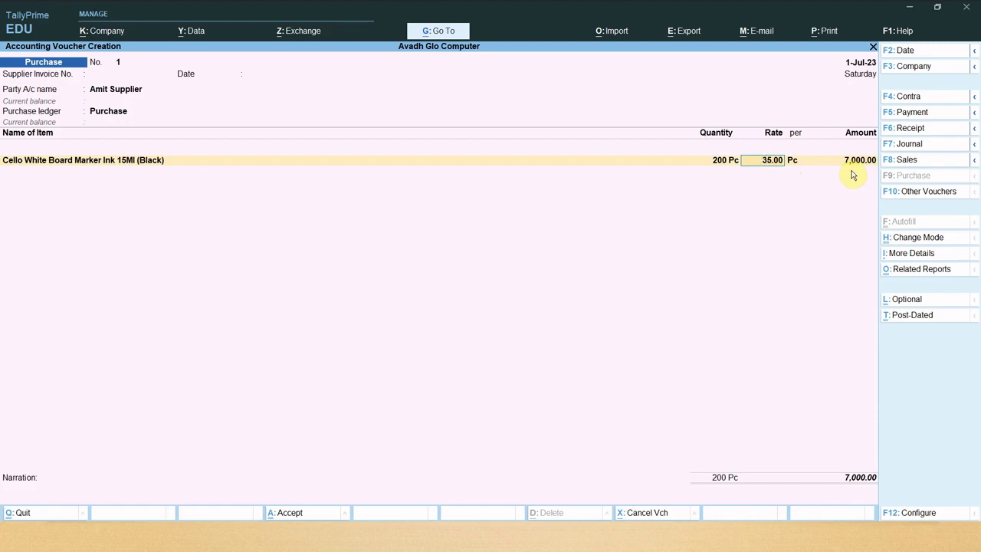
pyautogui.press('Return')
pyautogui.press('Return')
pyautogui.press('Return')
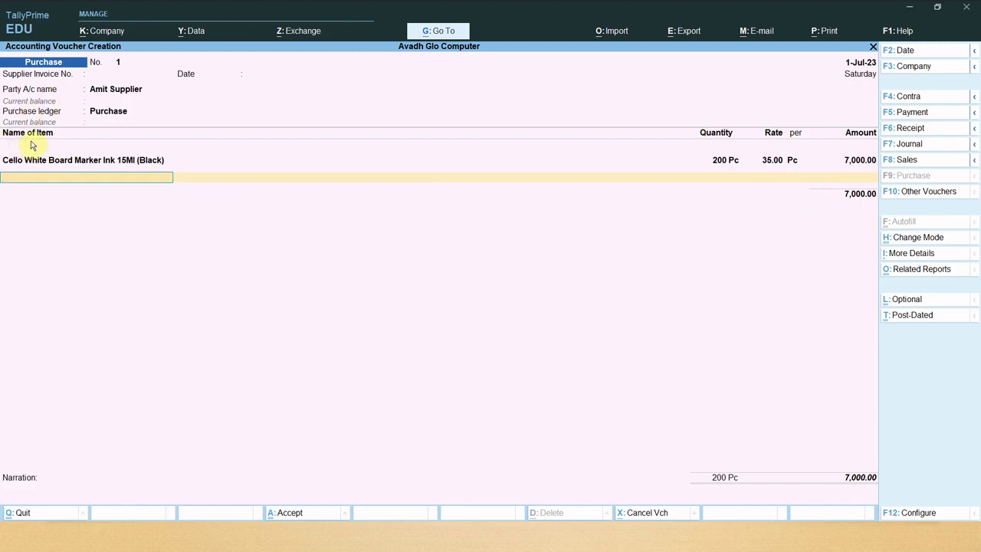
# Add 200 Pc of Cello White Board Marker Pen (Black) at a rate of 20.00 per Pc.
pyautogui.click(33, 185)
pyautogui.press('Down')
pyautogui.press('Down')
pyautogui.press('Down')
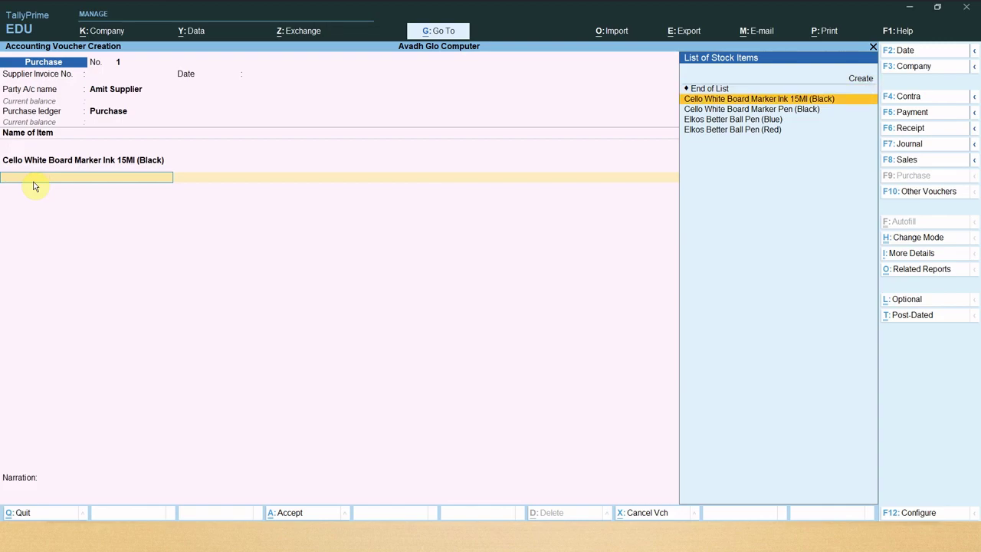
pyautogui.press('Down')
pyautogui.press('Return')
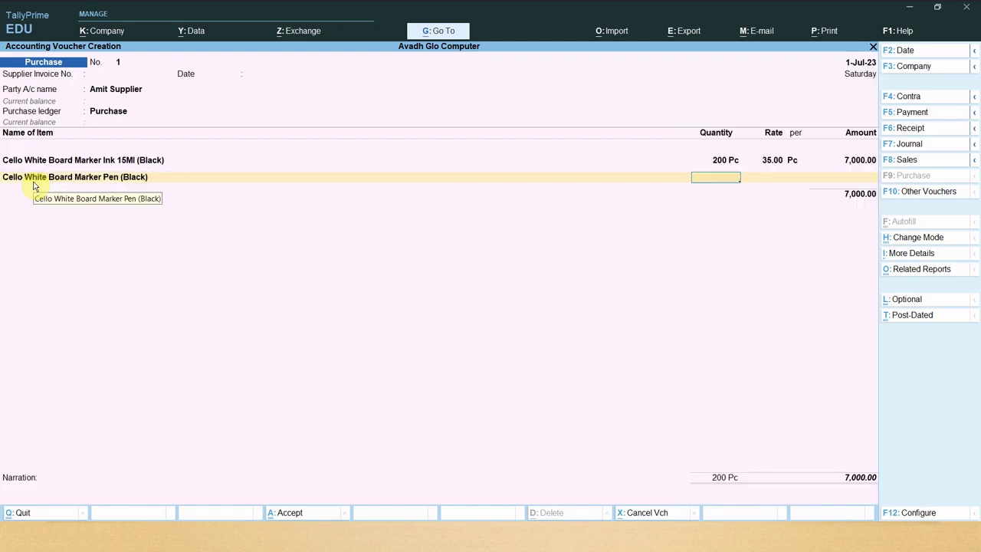
pyautogui.write('200')
pyautogui.press('Return')
pyautogui.press('Return')
pyautogui.press('Return')
pyautogui.press('Return')
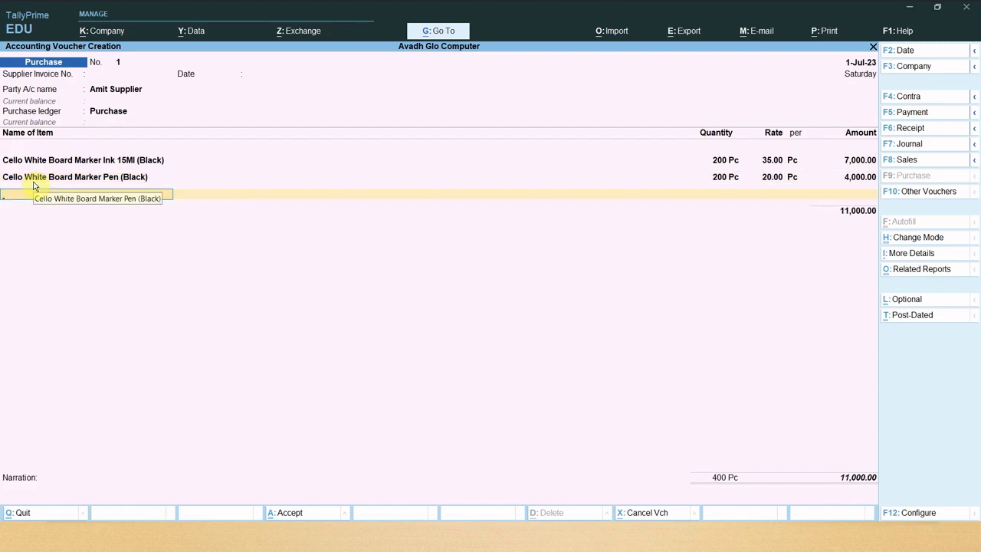
# Add 100 Box of Elkos Better Ball Pen (Red) at a rate of 1,500.00 per Box.
pyautogui.press('Down')
pyautogui.press('Down')
pyautogui.press('Down')
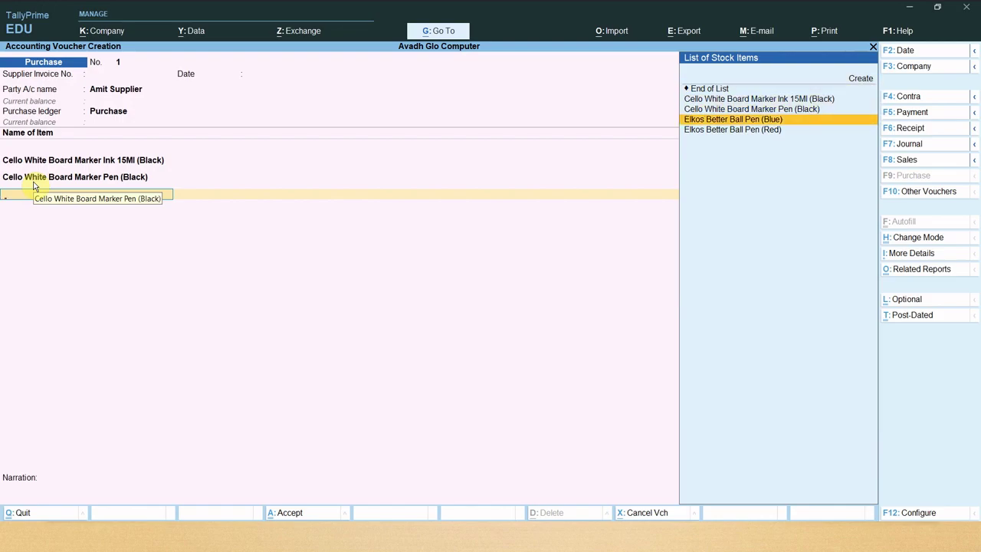
pyautogui.press('Down')
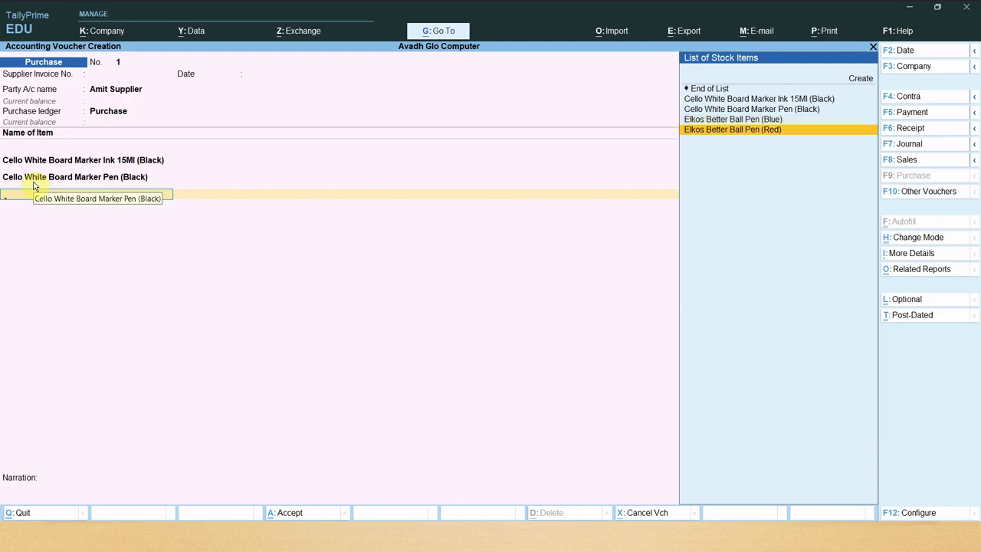
pyautogui.press('Return')
pyautogui.write('10')
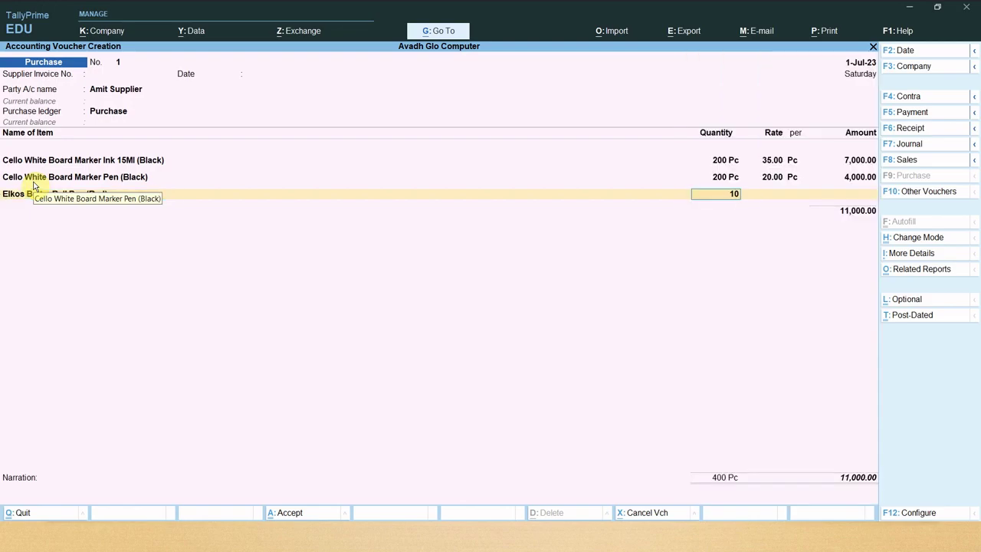
pyautogui.write('0')
pyautogui.press('Return')
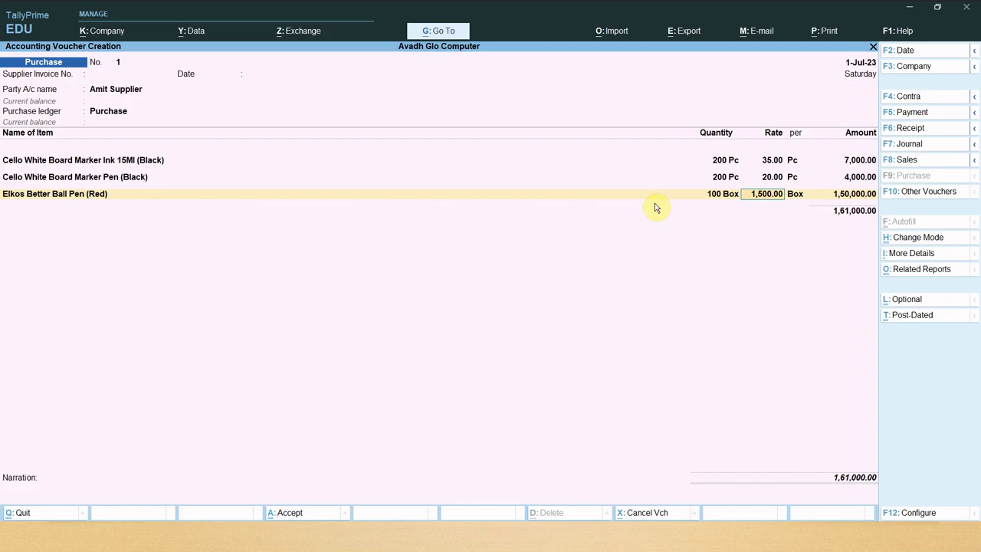
pyautogui.press('Return')
pyautogui.press('Return')
pyautogui.press('Return')
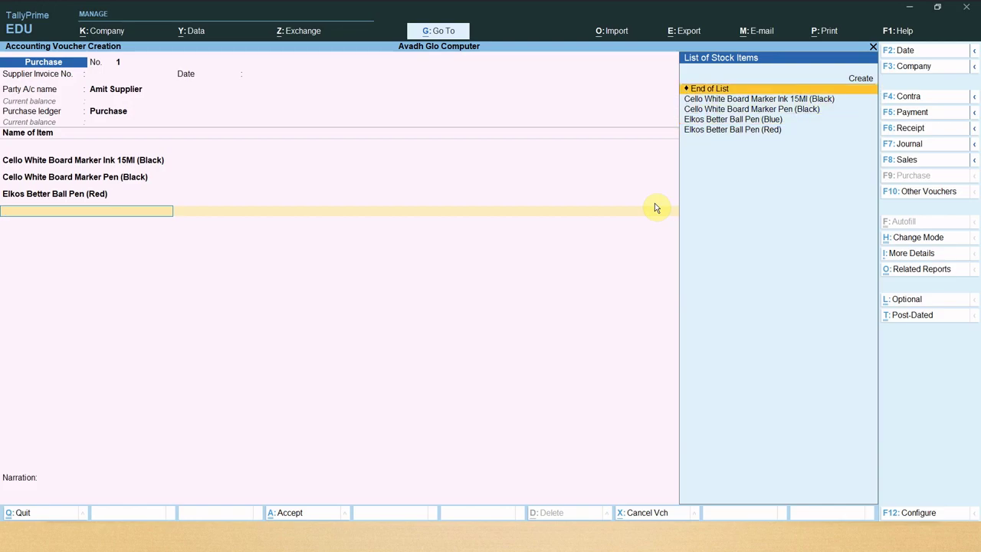
# End the item list, leave the narration blank and accept the purchase voucher.
pyautogui.press('Return')
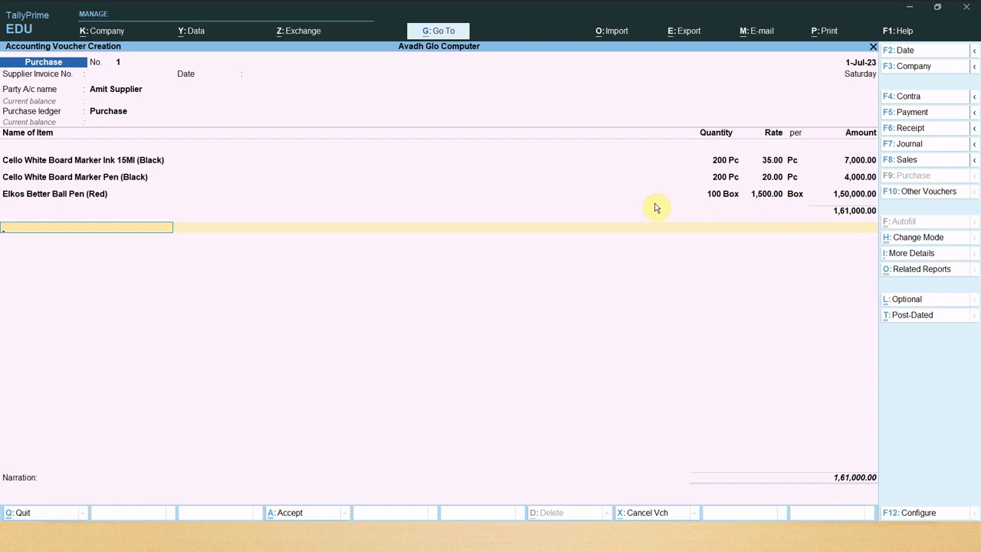
pyautogui.press('Return')
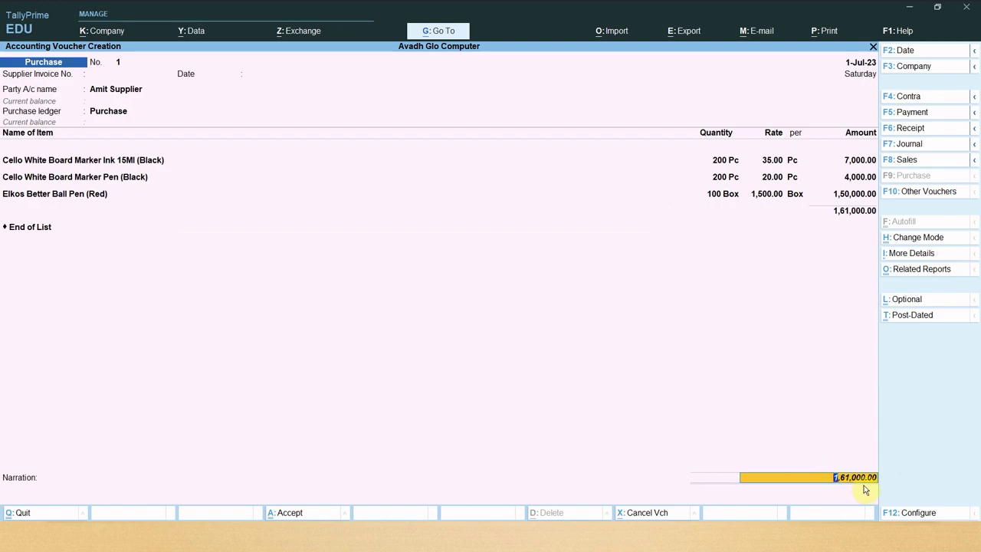
pyautogui.press('Return')
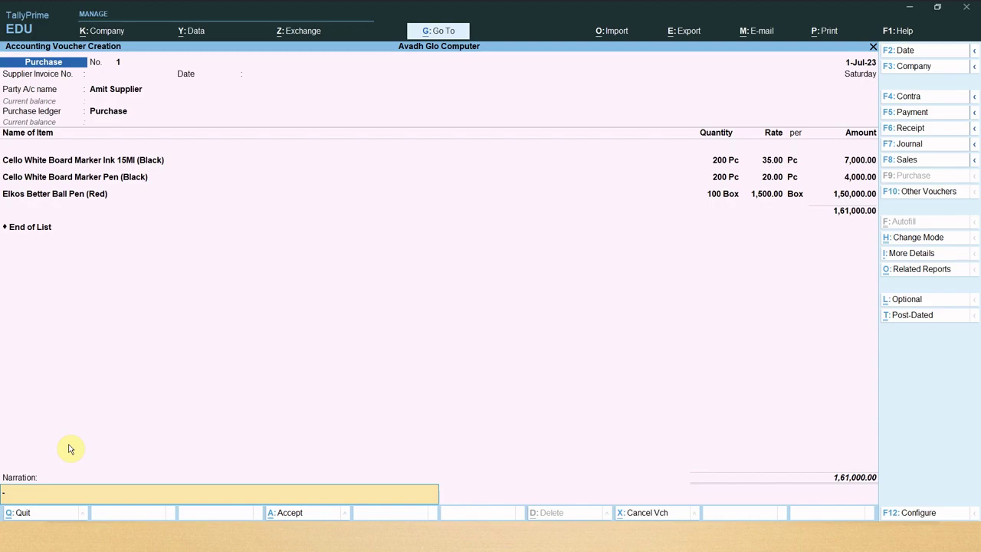
pyautogui.press('Return')
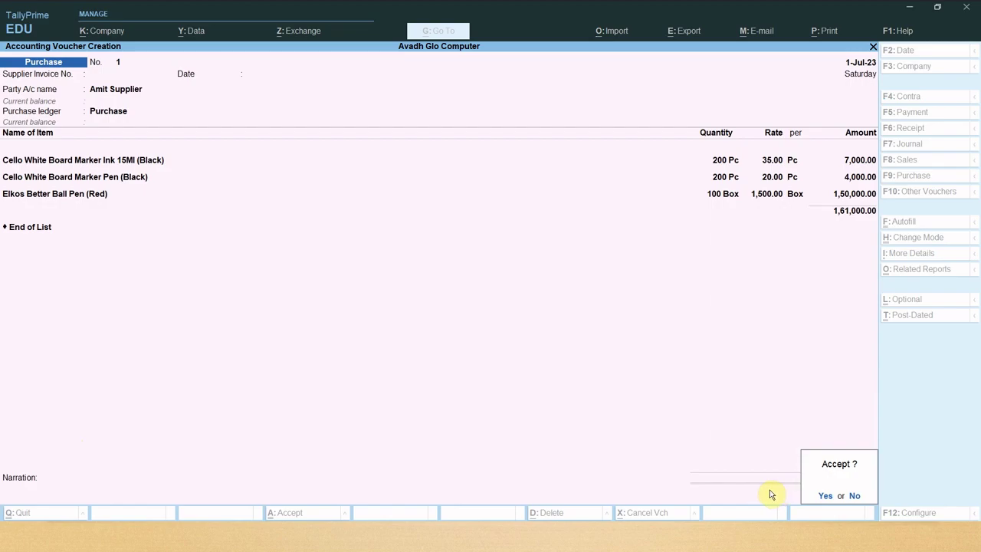
pyautogui.press('y')
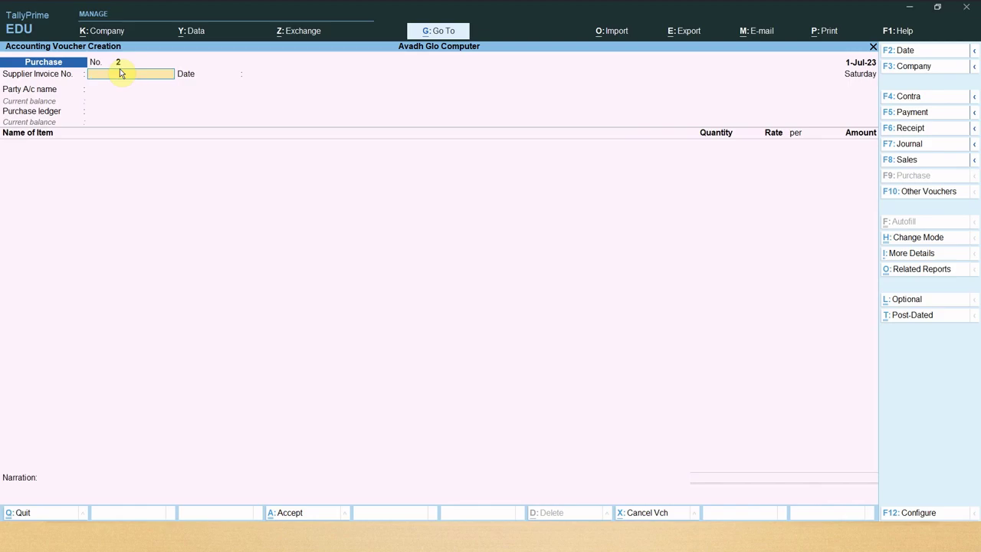
# Leave voucher entry and check the closing balances of the stock groups in the Stock Summary report.
pyautogui.press('Escape')
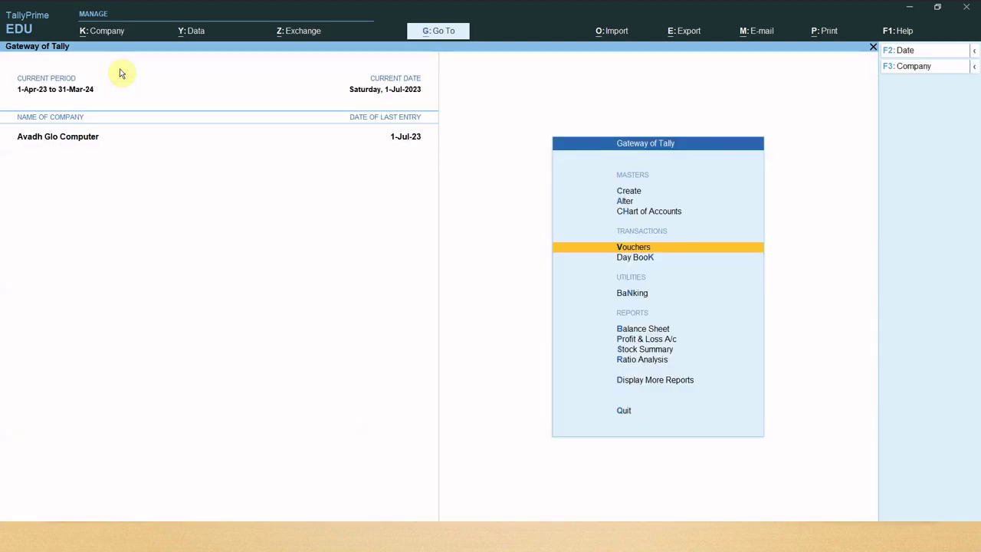
pyautogui.press('Down')
pyautogui.press('Down')
pyautogui.press('Down')
pyautogui.press('Down')
pyautogui.press('Down')
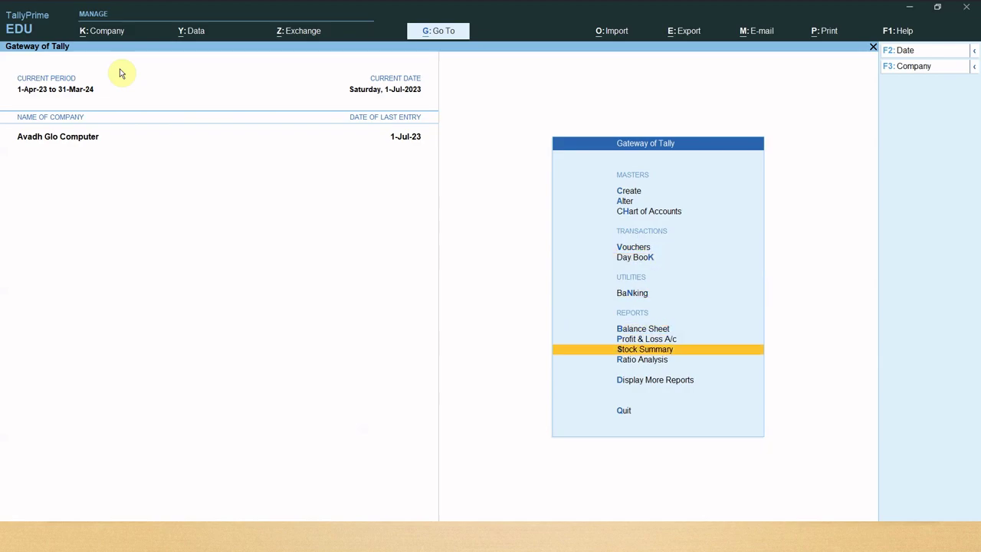
pyautogui.press('Return')
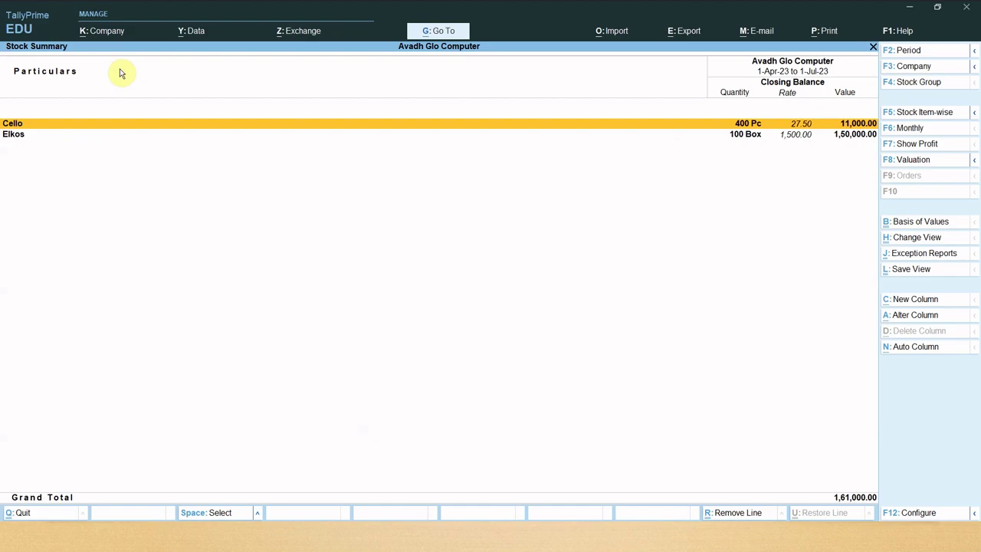
pyautogui.press('Escape')
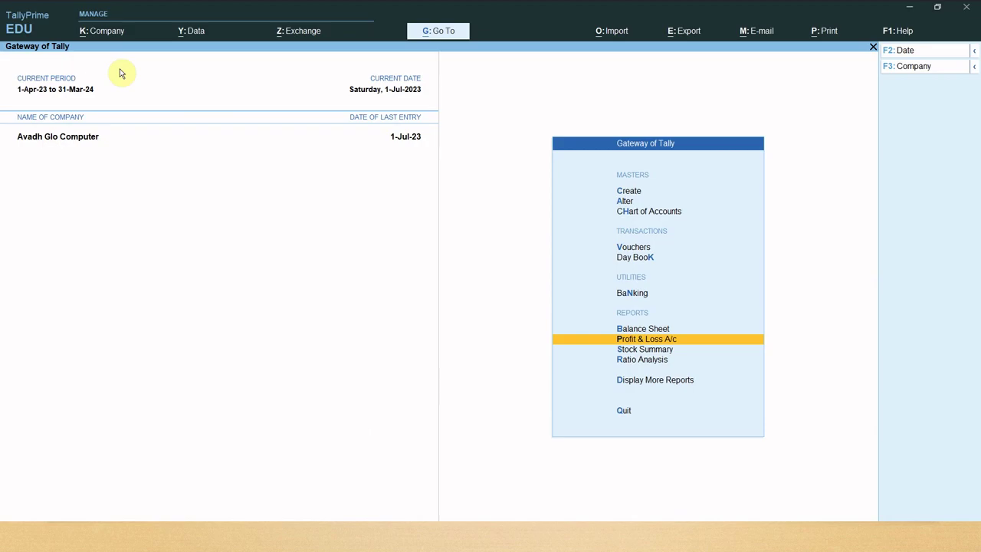
# Review the recorded purchase voucher in the Day Book and return to the Gateway of Tally.
pyautogui.press('Up')
pyautogui.press('Up')
pyautogui.press('Up')
pyautogui.press('Up')
pyautogui.press('Down')
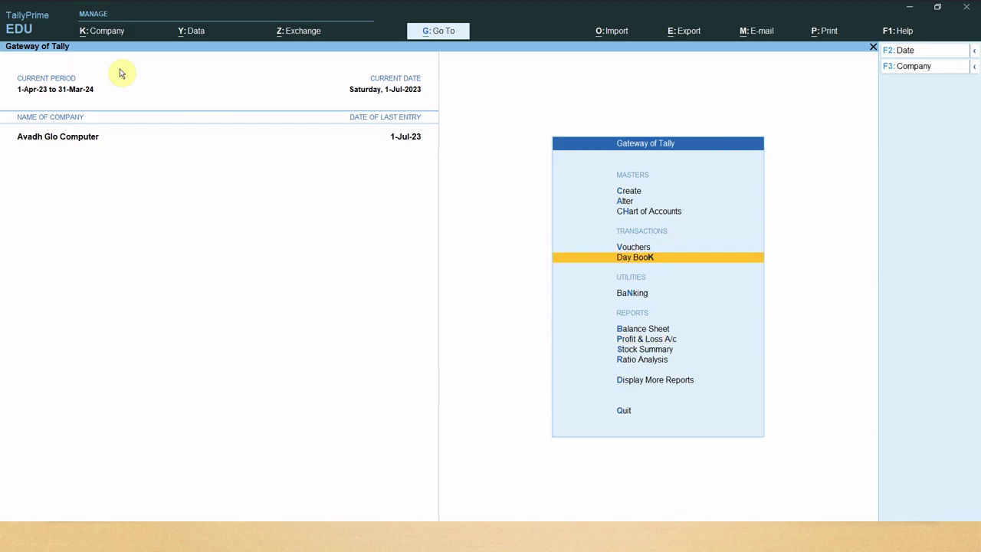
pyautogui.press('Return')
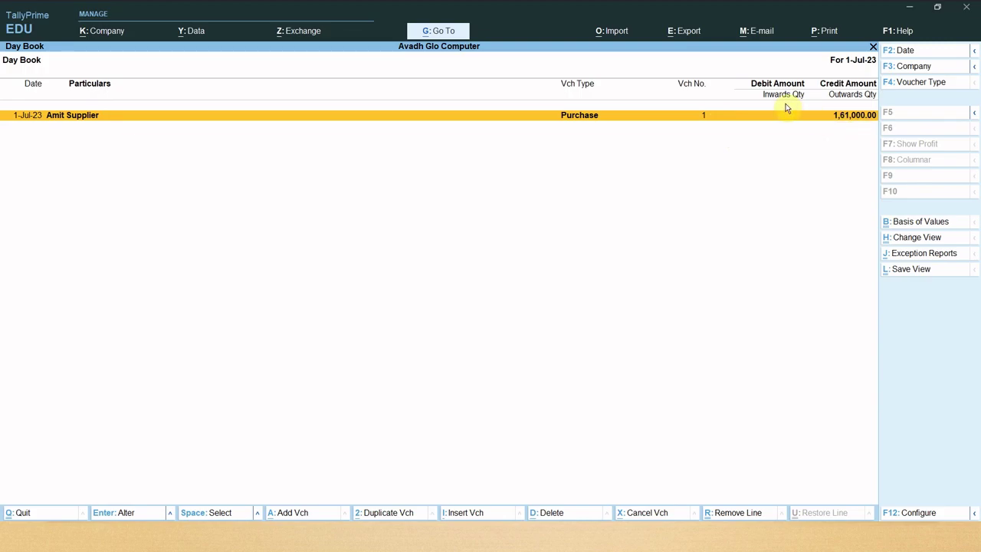
pyautogui.press('Escape')
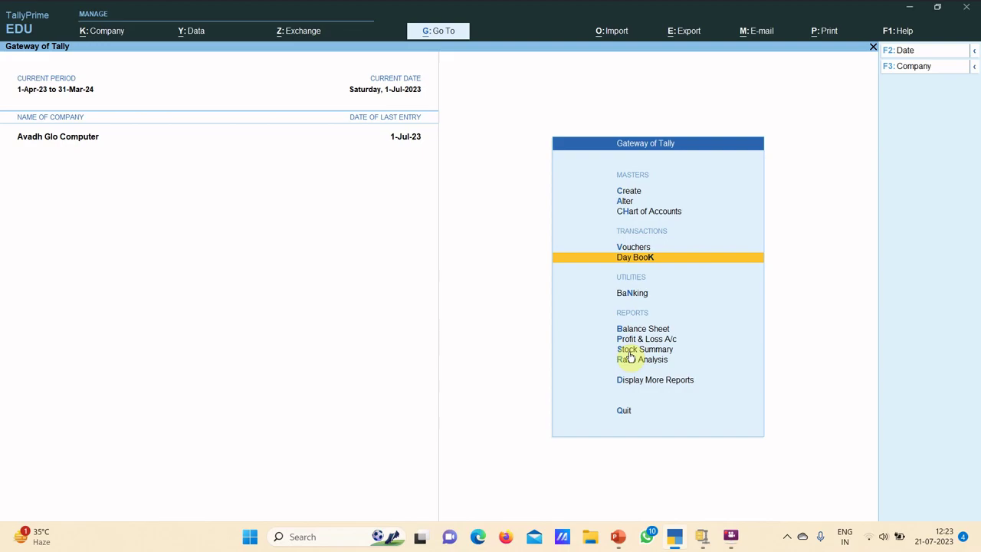
# Start a new sales voucher with Cash as the party account.
pyautogui.press('Up')
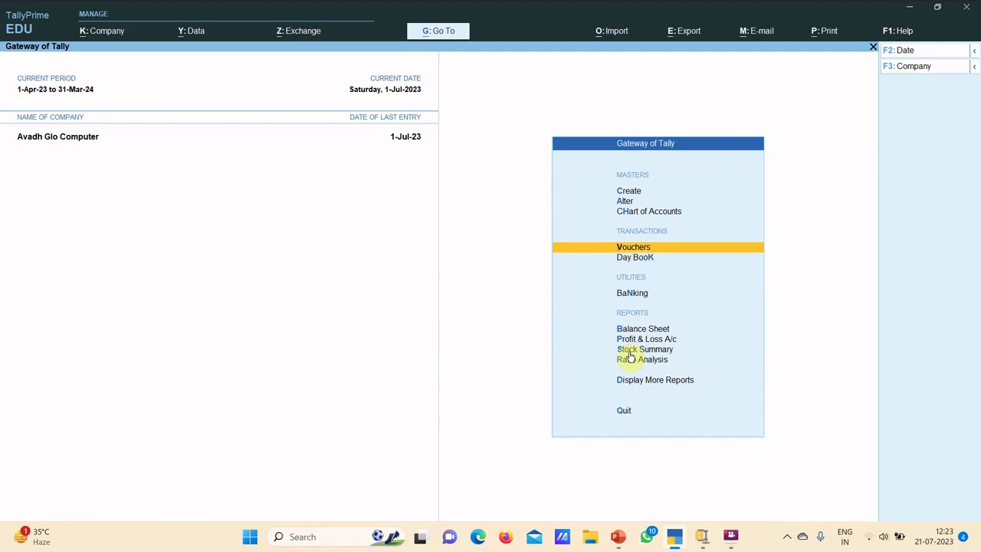
pyautogui.press('Return')
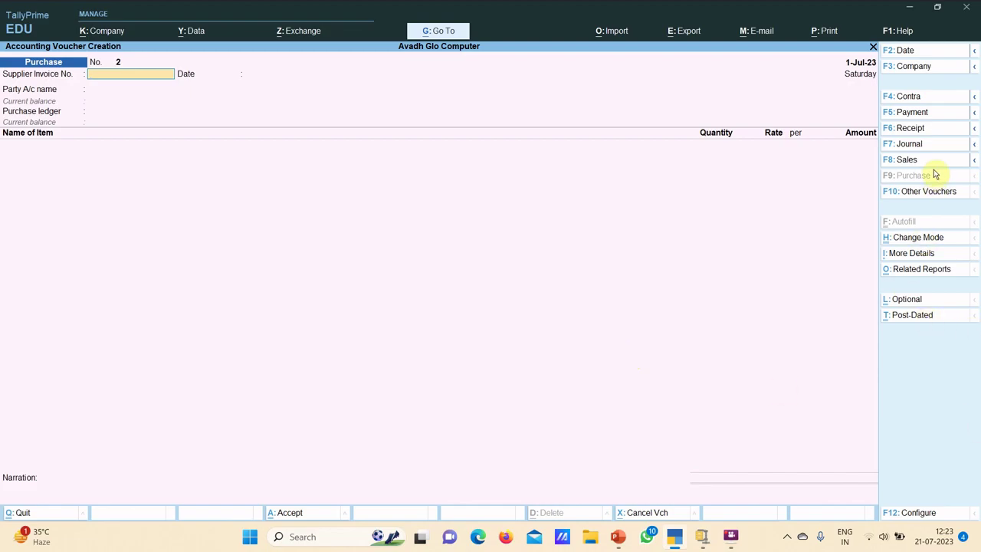
pyautogui.click(907, 161)
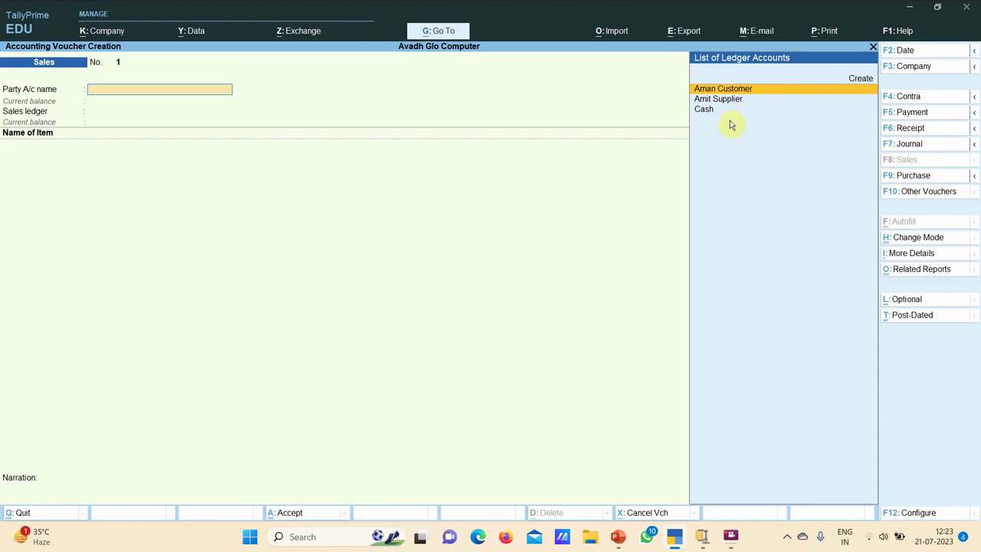
pyautogui.press('Down')
pyautogui.press('Down')
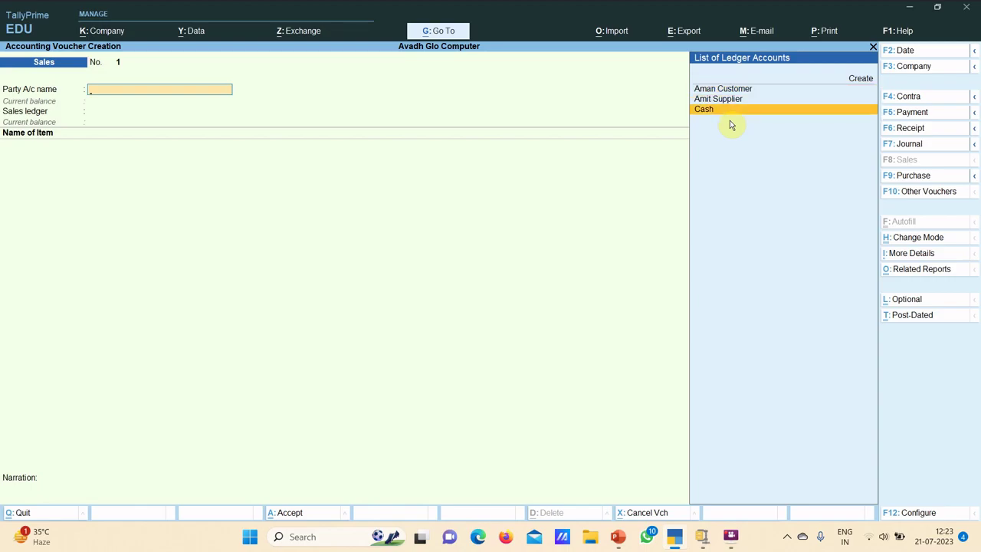
pyautogui.press('Return')
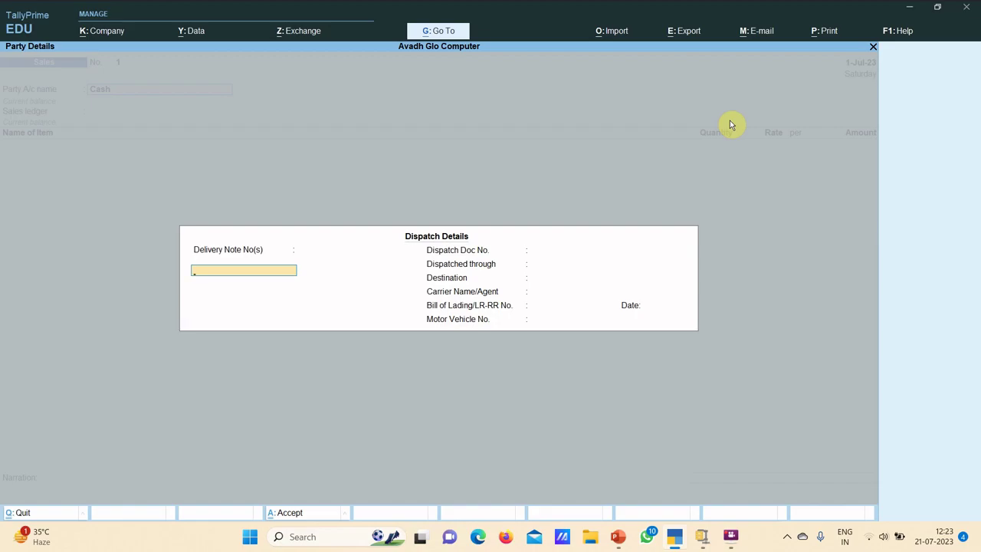
# Leave all dispatch details of the sales voucher blank.
pyautogui.press('Return')
pyautogui.press('Return')
pyautogui.press('Return')
pyautogui.press('Return')
pyautogui.press('Return')
pyautogui.press('Return')
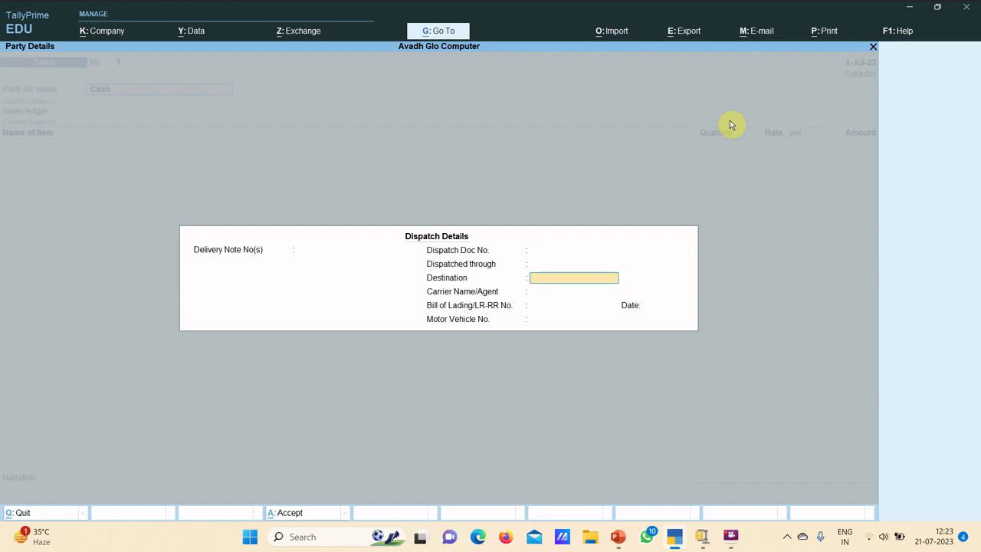
pyautogui.press('Return')
pyautogui.press('Return')
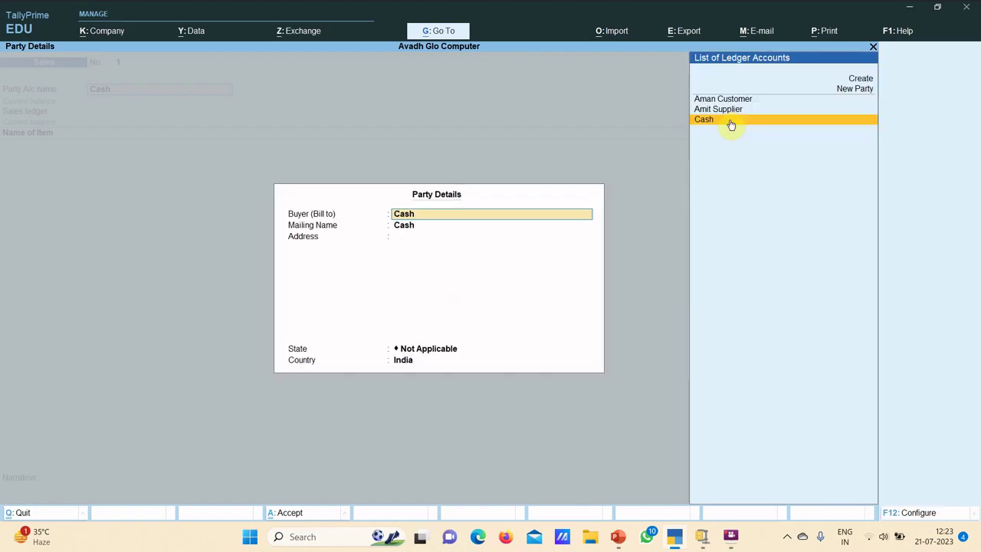
# Accept the default party details for Cash and choose Sale as the sales ledger.
pyautogui.press('Return')
pyautogui.press('Return')
pyautogui.press('Return')
pyautogui.press('Return')
pyautogui.press('Return')
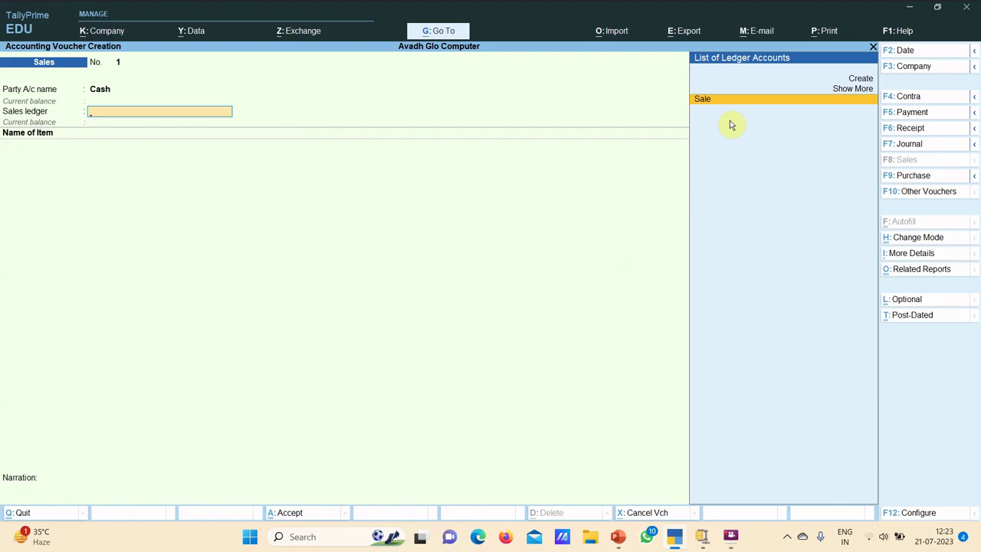
pyautogui.press('Return')
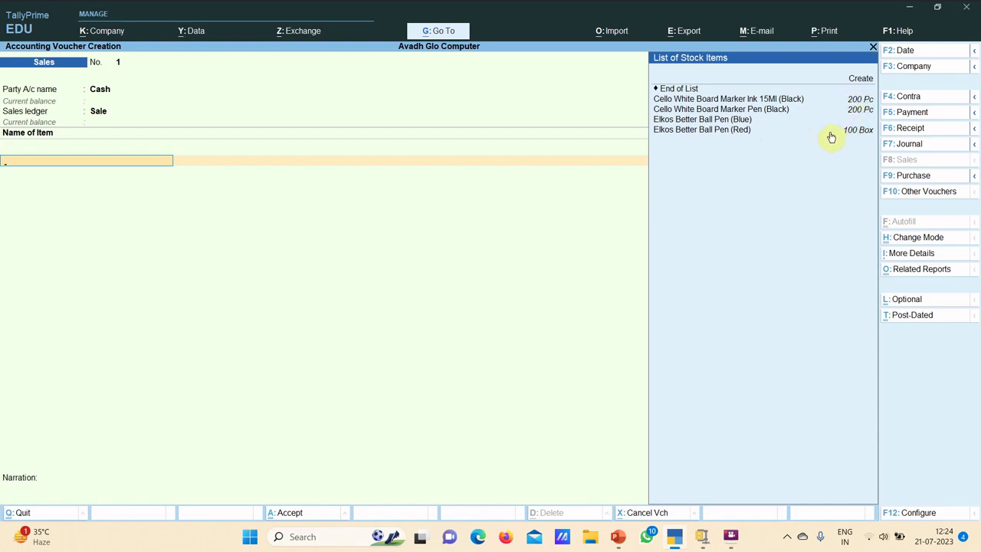
# Add 50 Pc of Cello White Board Marker Ink 15Ml (Black) at a rate of 40.00 per Pc to the sale.
pyautogui.press('Up')
pyautogui.press('Up')
pyautogui.press('Up')
pyautogui.press('Up')
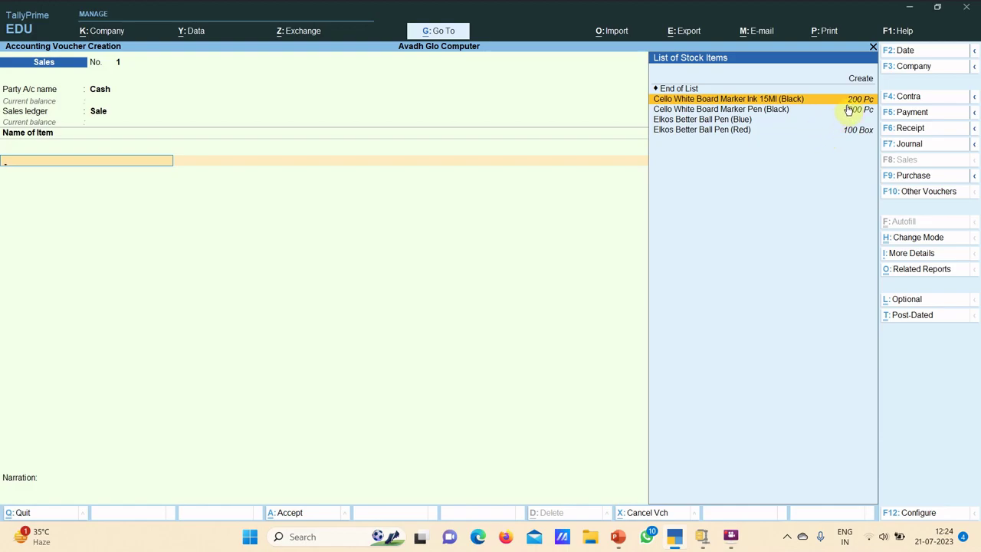
pyautogui.press('Return')
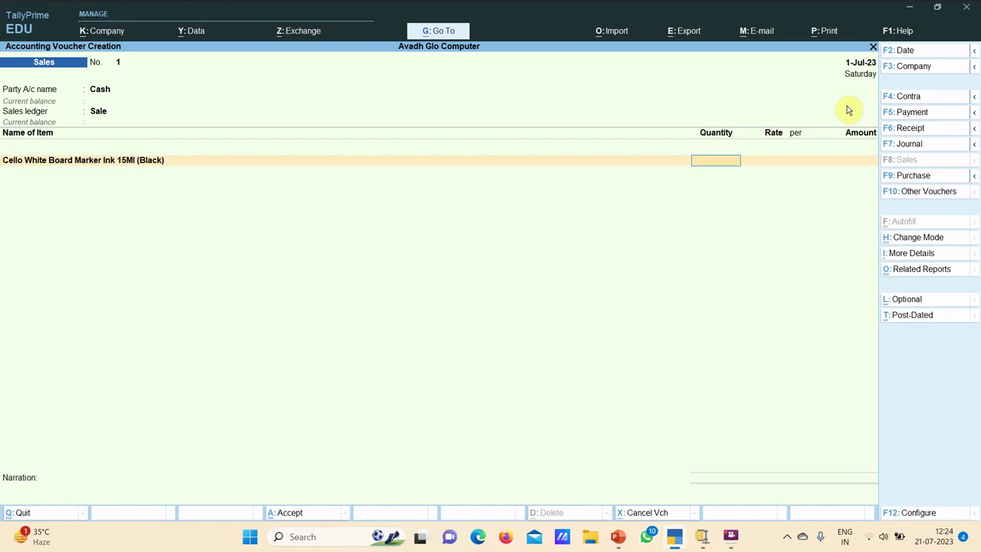
pyautogui.write('50')
pyautogui.press('Return')
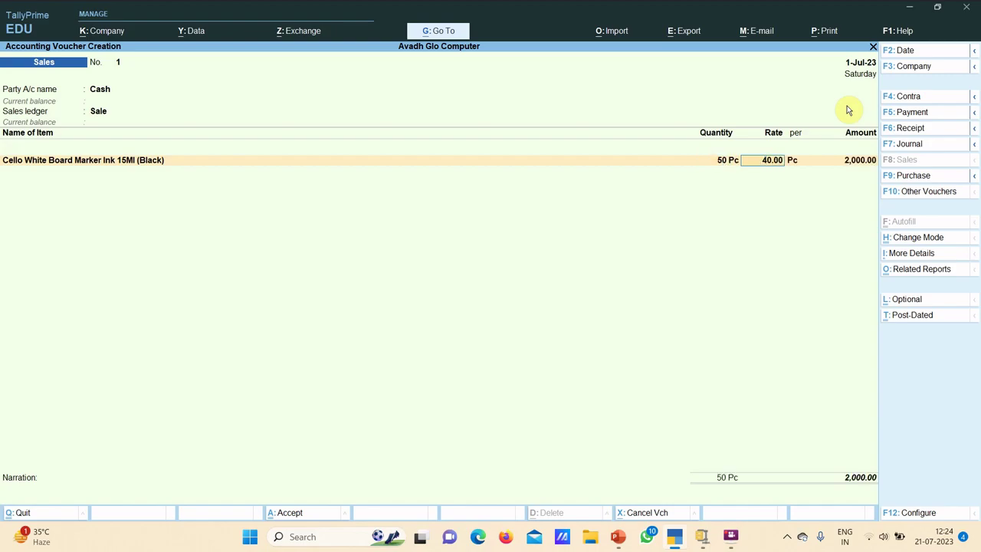
pyautogui.press('Return')
pyautogui.press('Return')
pyautogui.press('Return')
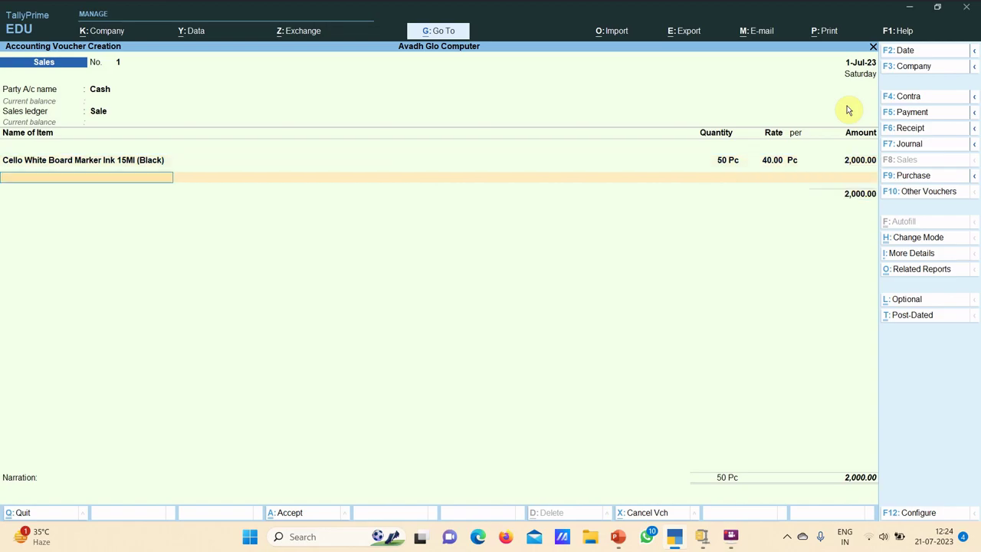
# Add 50 Pc of Cello White Board Marker Pen (Black) at a rate of 25.00 per Pc to the sale.
pyautogui.press('Down')
pyautogui.press('Down')
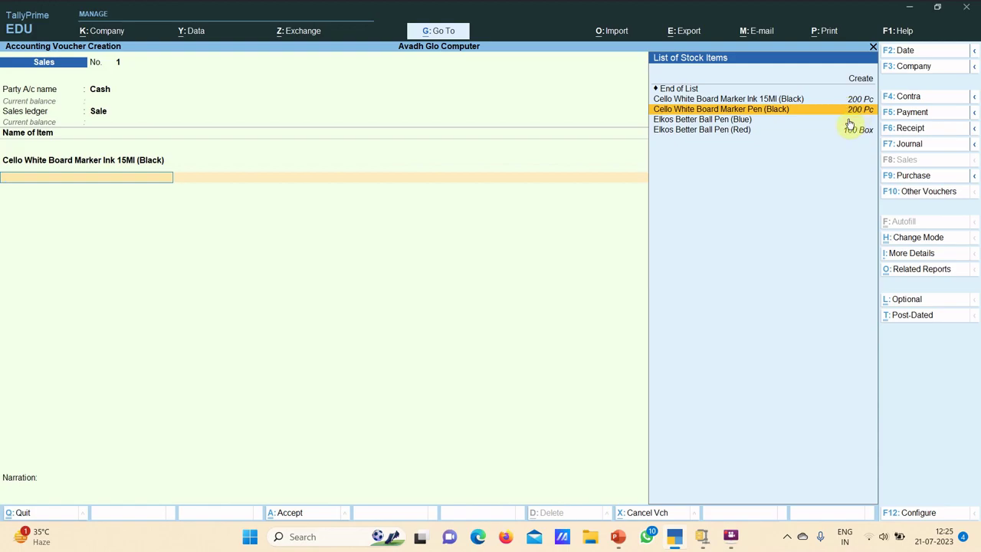
pyautogui.press('Return')
pyautogui.write('50')
pyautogui.press('Return')
pyautogui.press('Return')
pyautogui.press('Return')
pyautogui.press('Return')
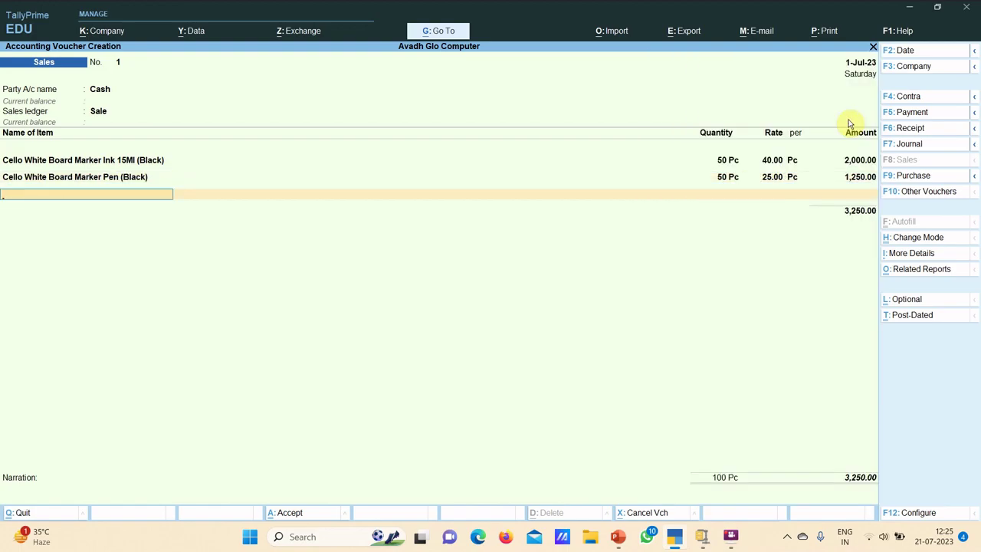
# Add 10 Box of Elkos Better Ball Pen (Red) at a rate of 1,750.00 per Box to the sale.
pyautogui.press('Down')
pyautogui.press('Down')
pyautogui.press('Down')
pyautogui.press('Down')
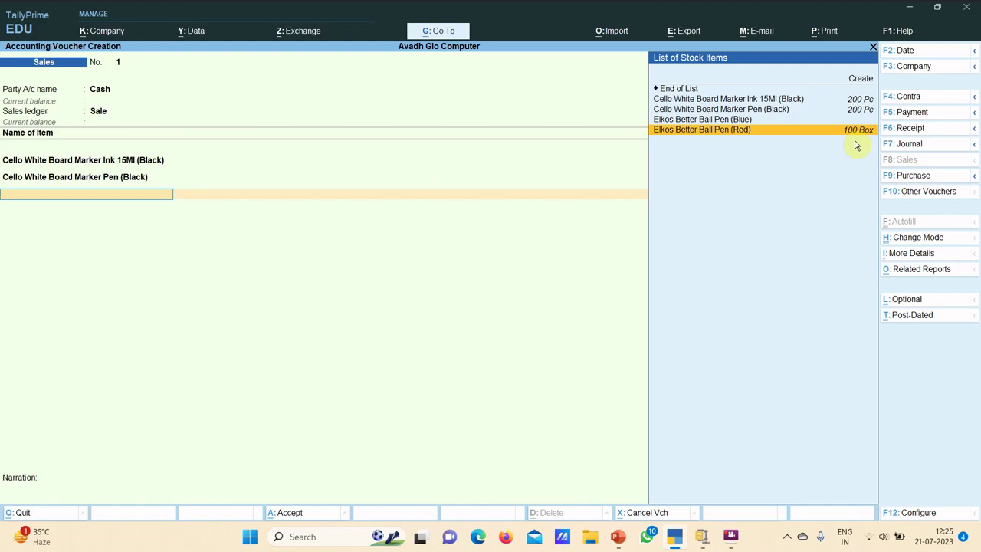
pyautogui.press('Return')
pyautogui.write('10')
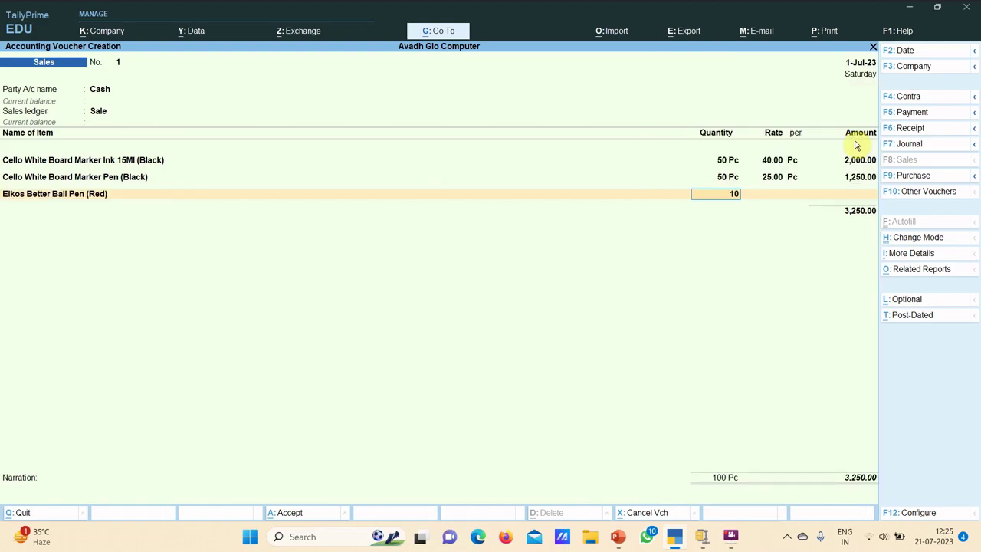
pyautogui.press('Return')
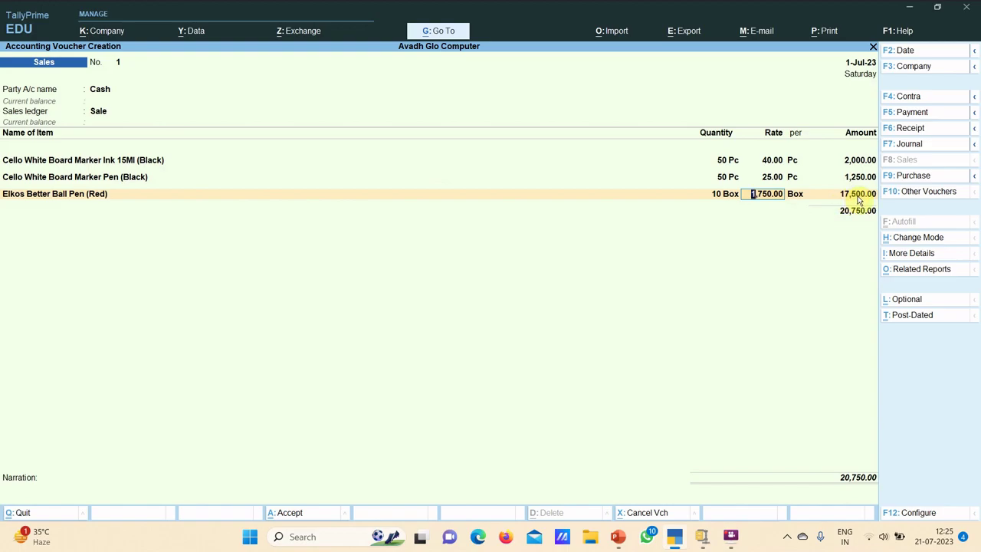
pyautogui.press('Return')
pyautogui.press('Return')
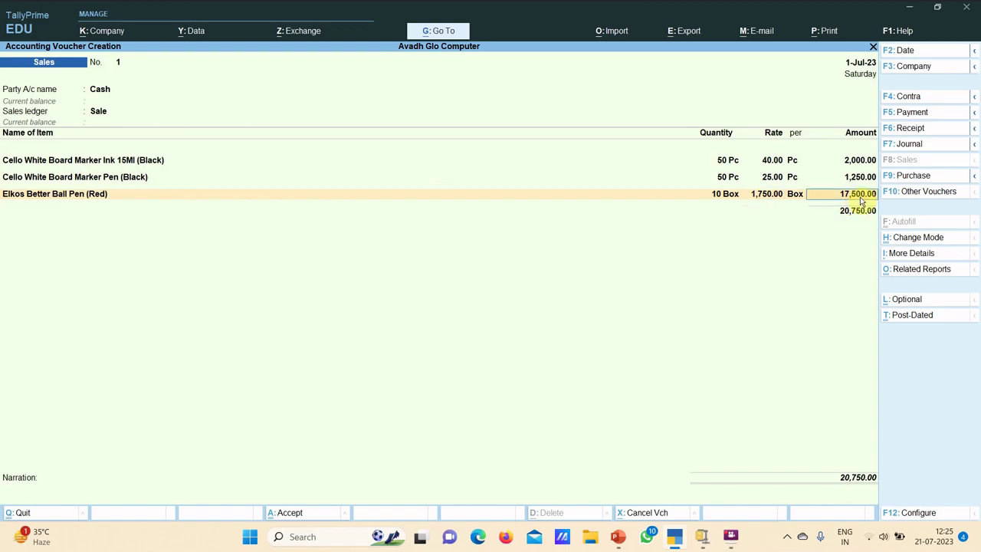
pyautogui.press('Return')
# End the item list, leave the narration blank and accept the sales voucher.
pyautogui.press('Return')
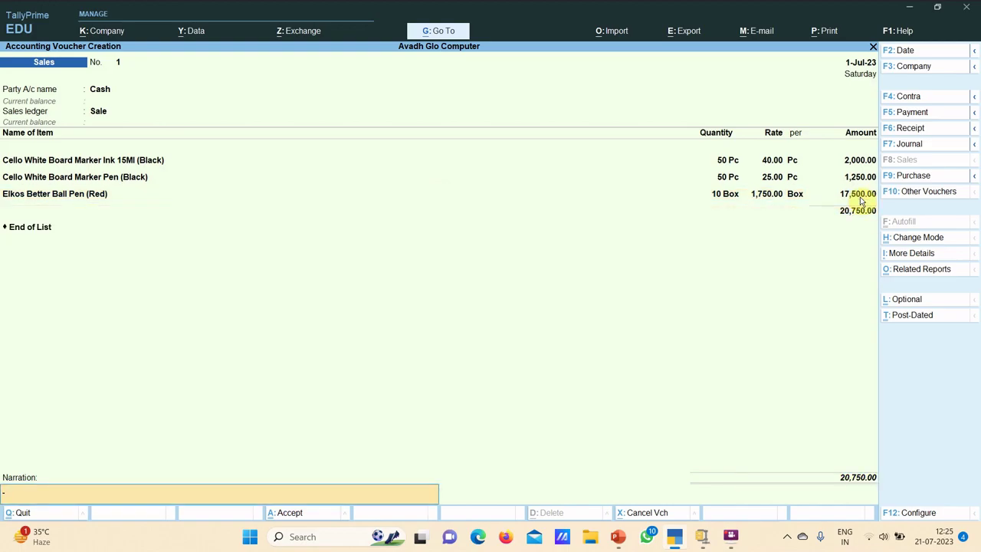
pyautogui.press('Return')
pyautogui.press('y')
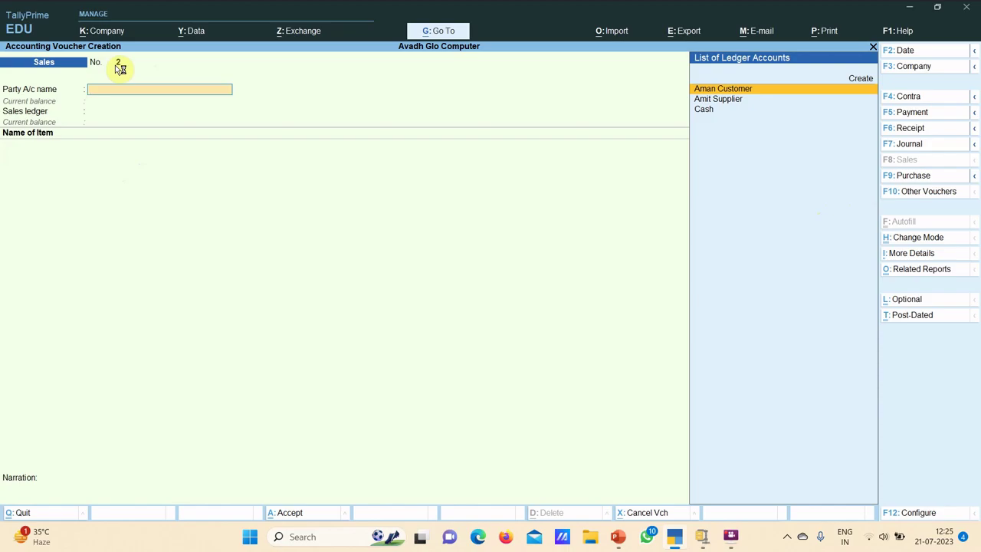
# Leave voucher entry and review the sales and purchase entries in the Day Book.
pyautogui.press('Escape')
pyautogui.press('Down')
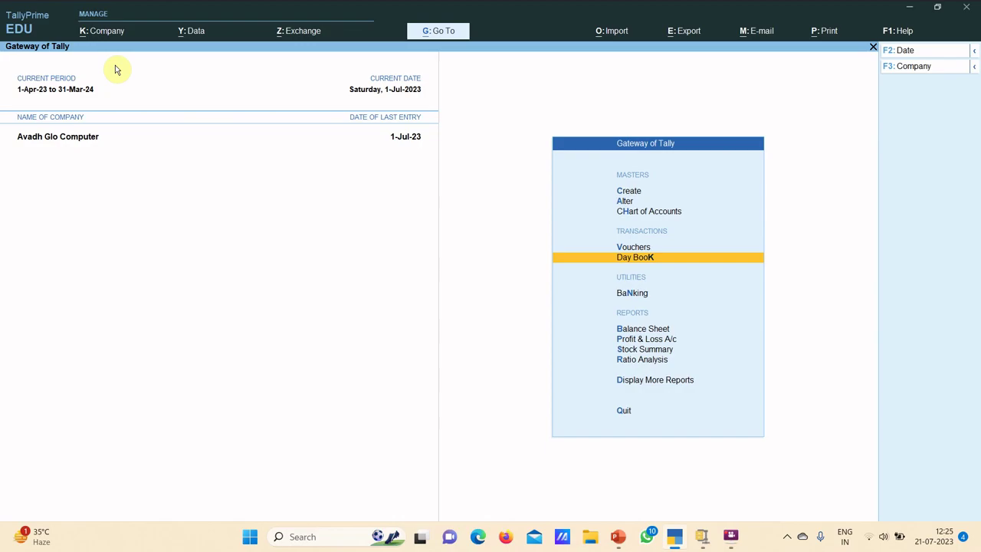
pyautogui.press('Return')
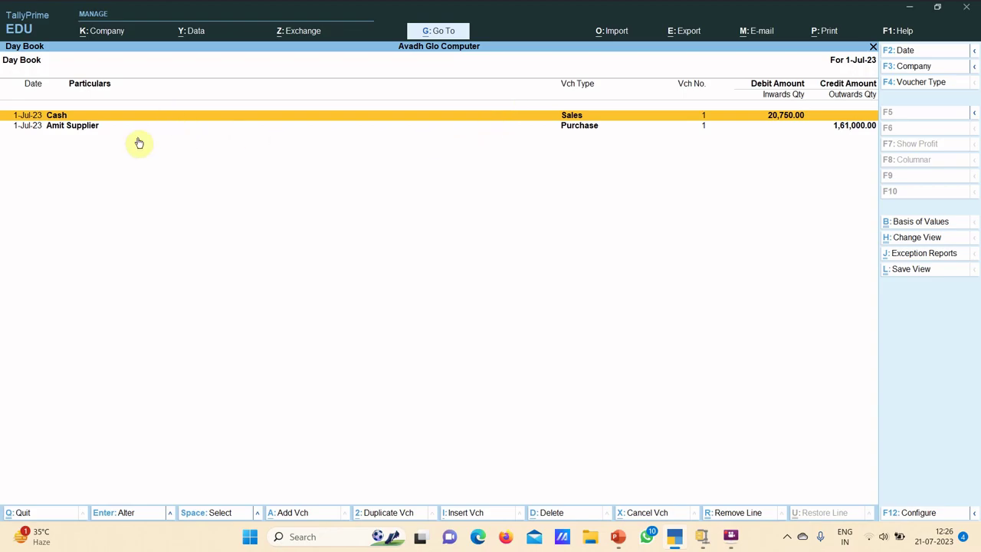
pyautogui.press('Escape')
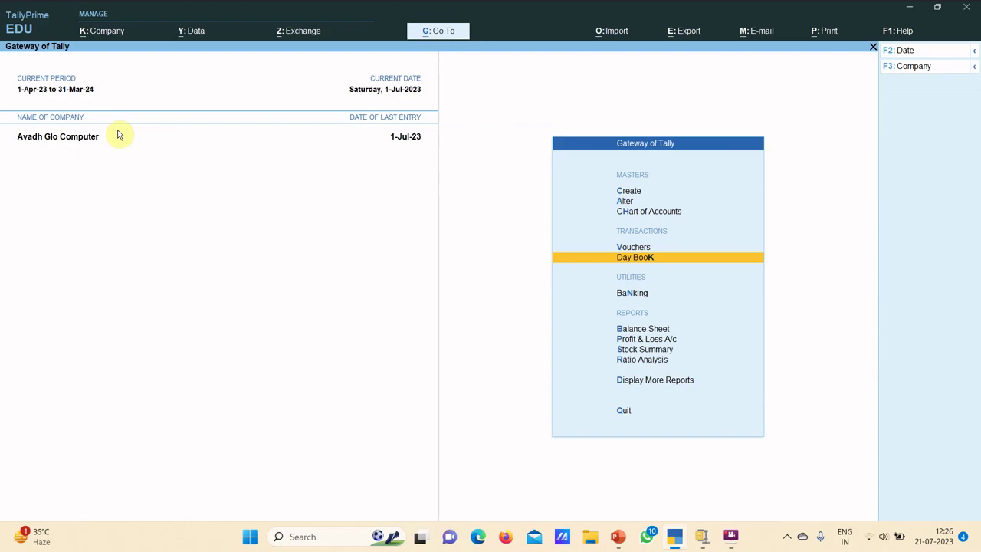
# Check the Stock Summary after the sale and view the closing stock of each item in the Cello group.
pyautogui.press('Down')
pyautogui.press('Down')
pyautogui.press('Down')
pyautogui.press('Down')
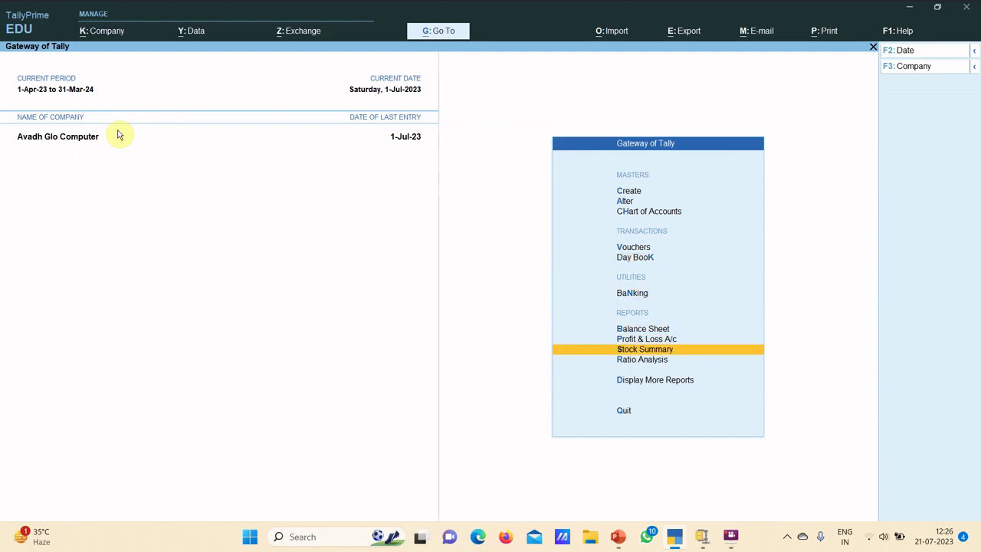
pyautogui.press('Return')
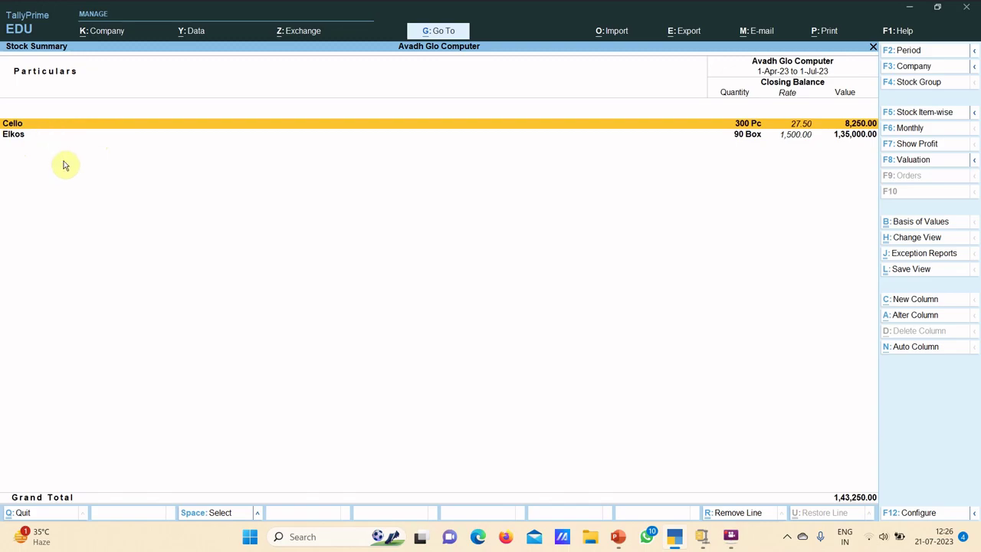
pyautogui.press('Return')
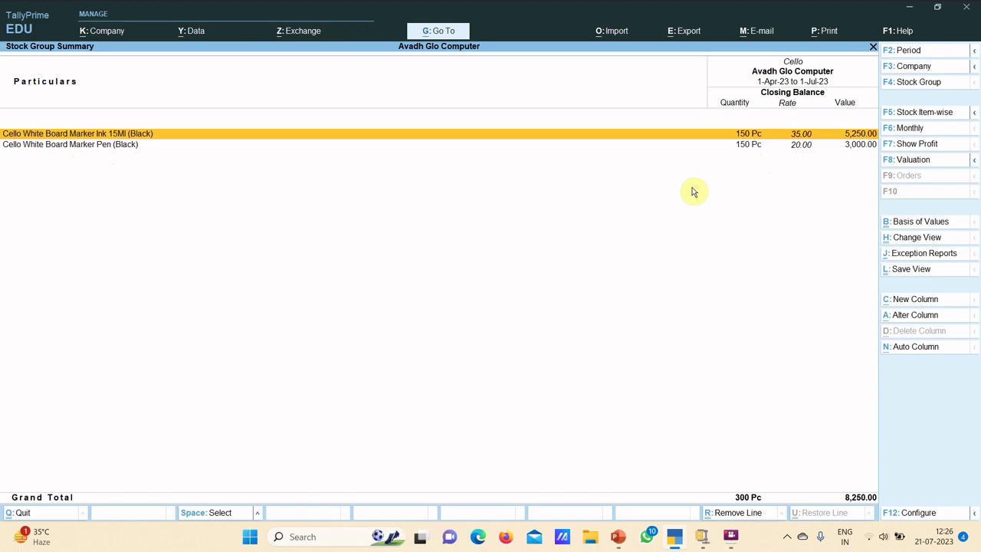
pyautogui.press('Escape')
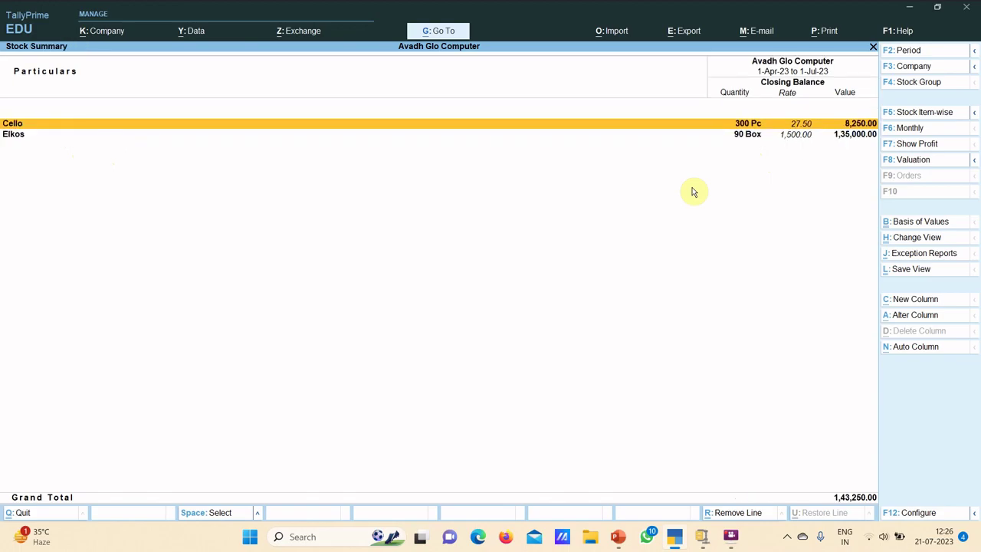
# View the closing stock of the items in the Elkos group and return to the Gateway of Tally.
pyautogui.press('Down')
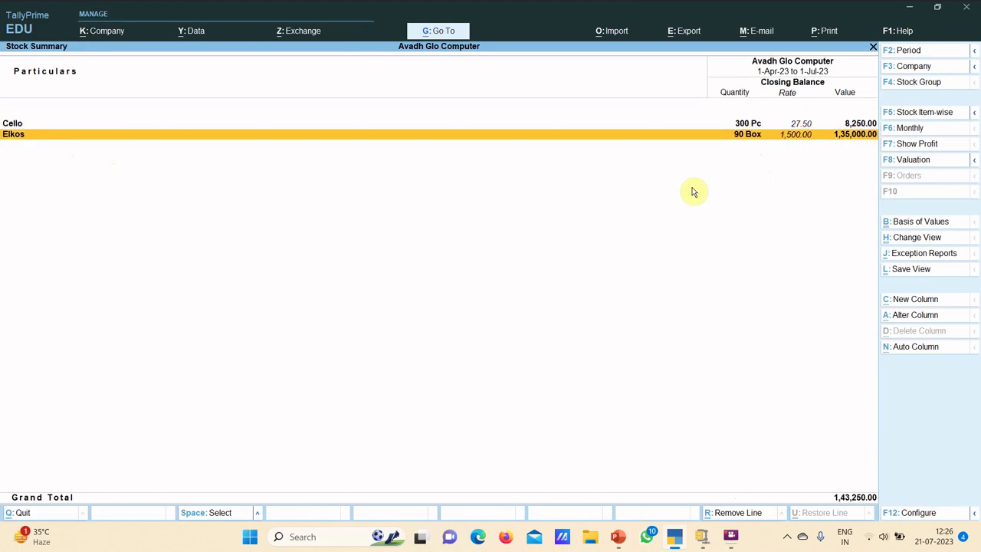
pyautogui.press('Return')
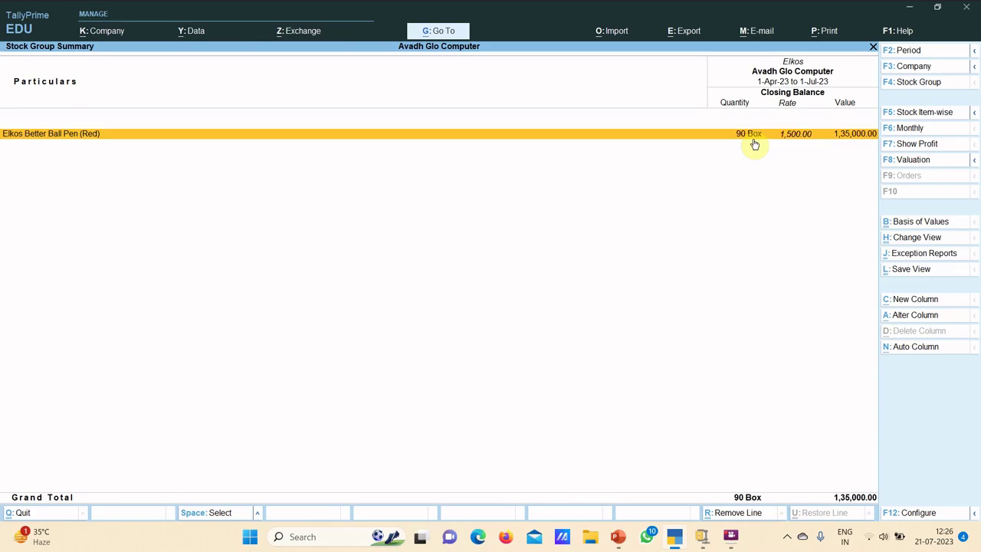
pyautogui.press('Escape')
pyautogui.press('Escape')
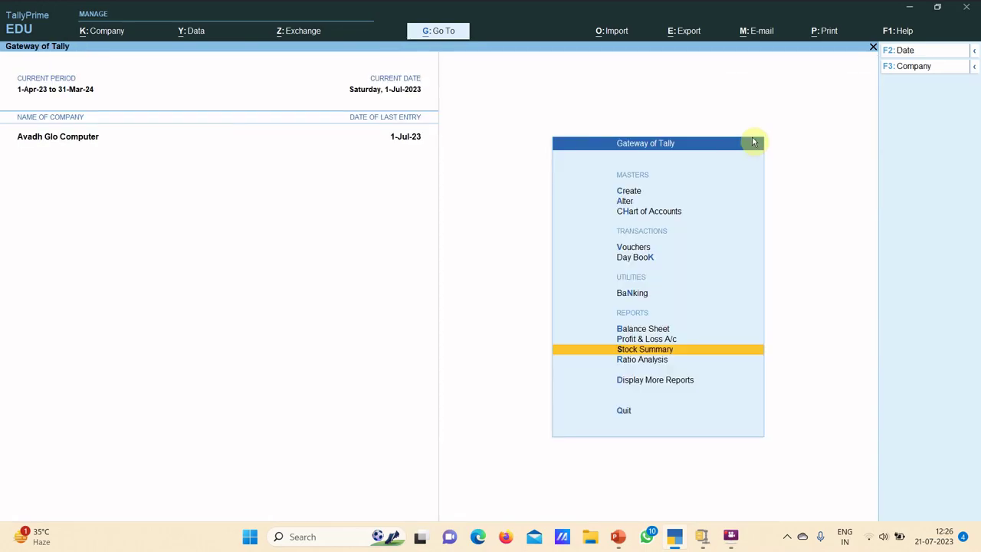